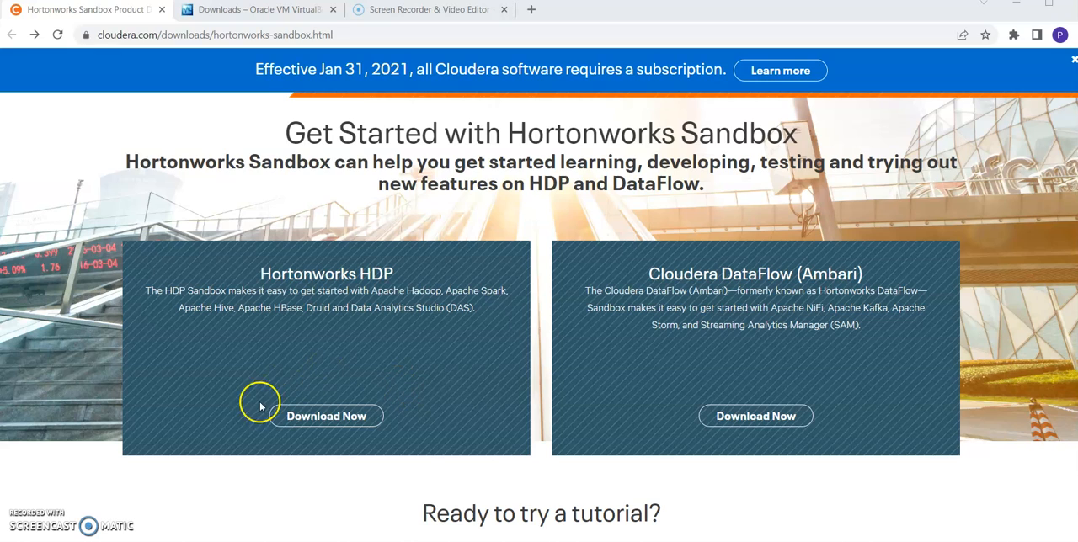
Open the Hortonworks HDP sandbox download, choose Virtualbox as the installation type and proceed to the product interest form
click(357, 417)
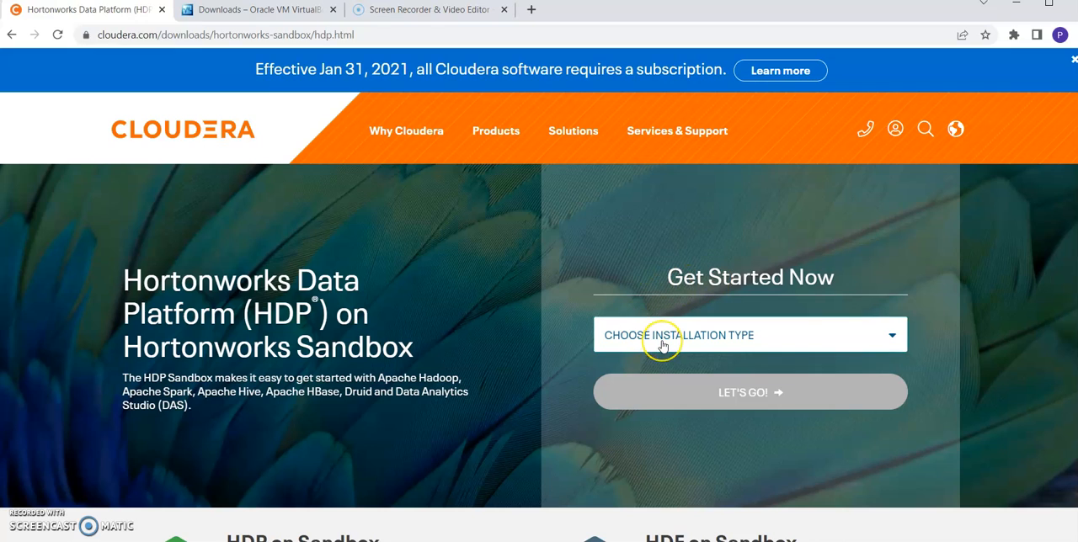
click(825, 342)
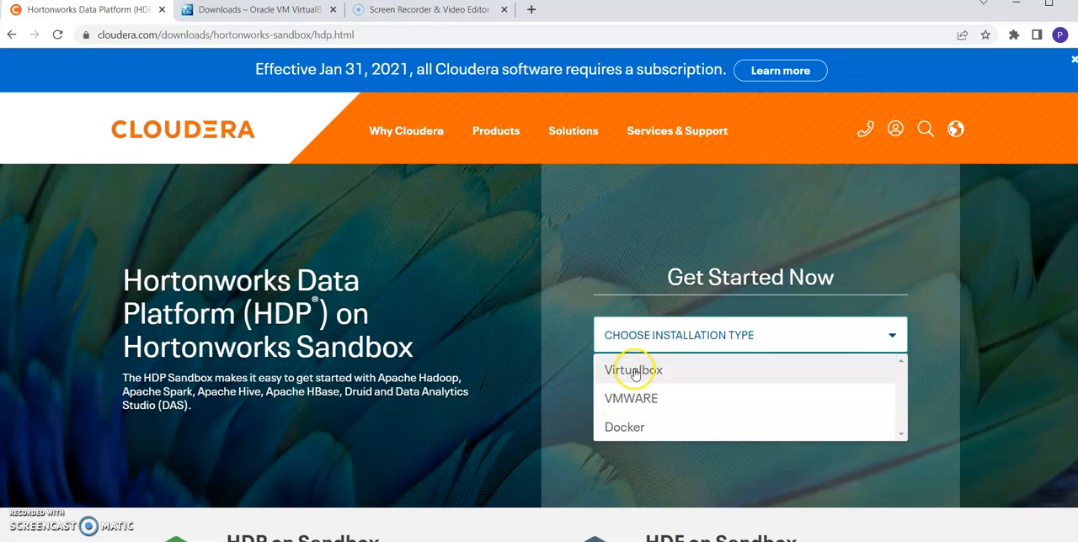
click(635, 373)
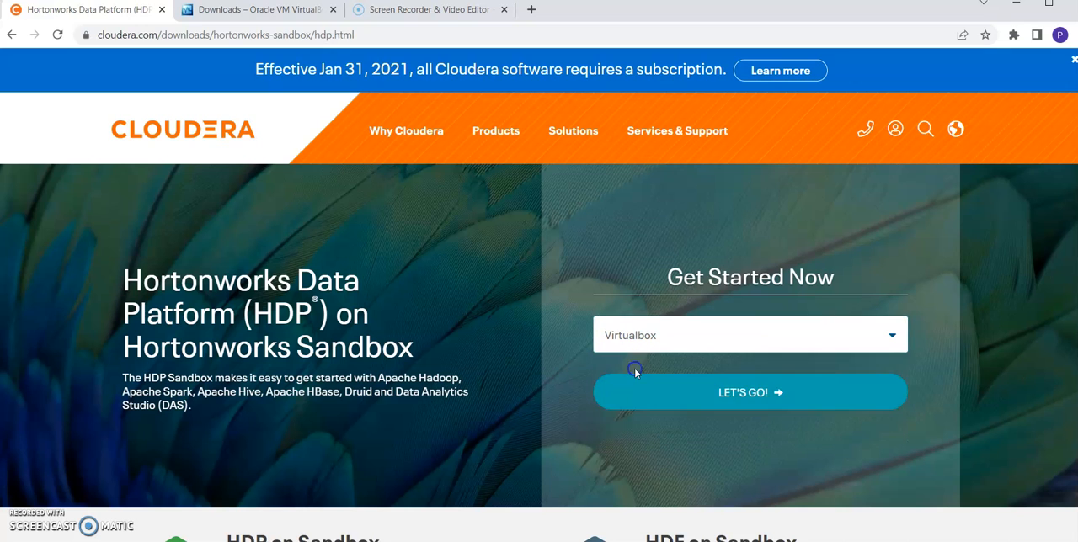
click(679, 394)
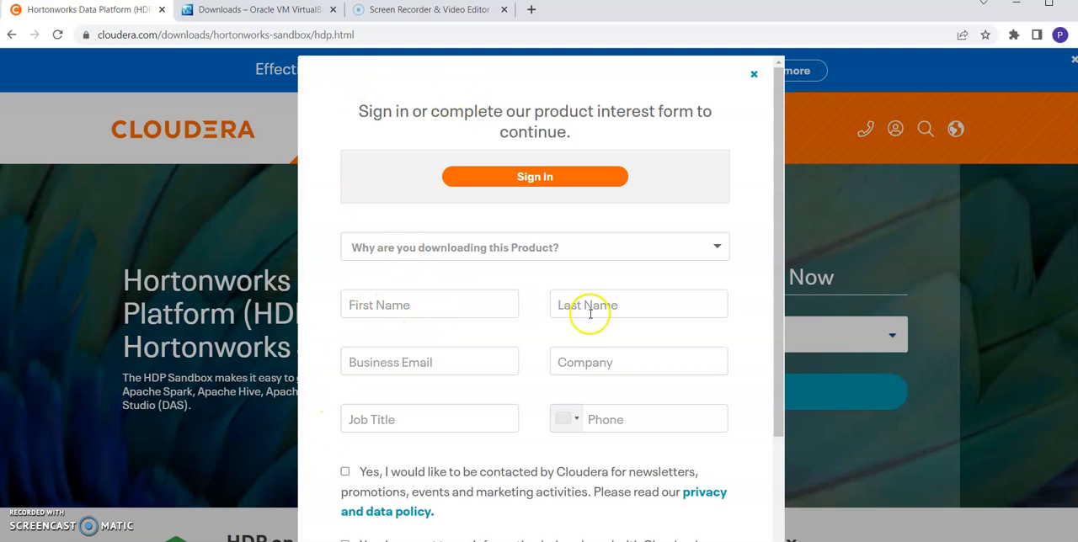
Review the fields and consent options of the product interest form, then close it without filling it in
scroll(771, 485, down, 2)
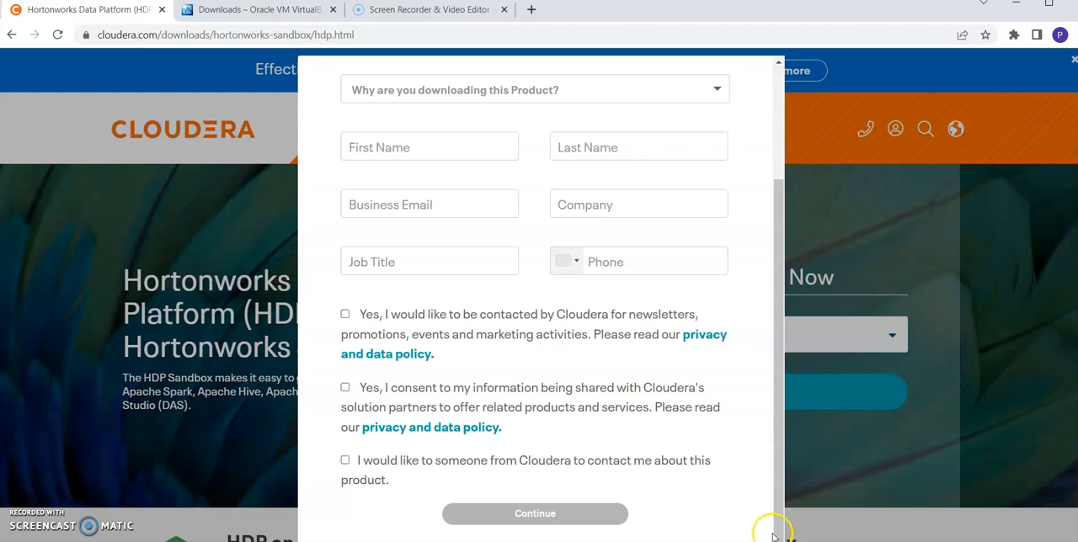
drag(772, 526, 774, 307)
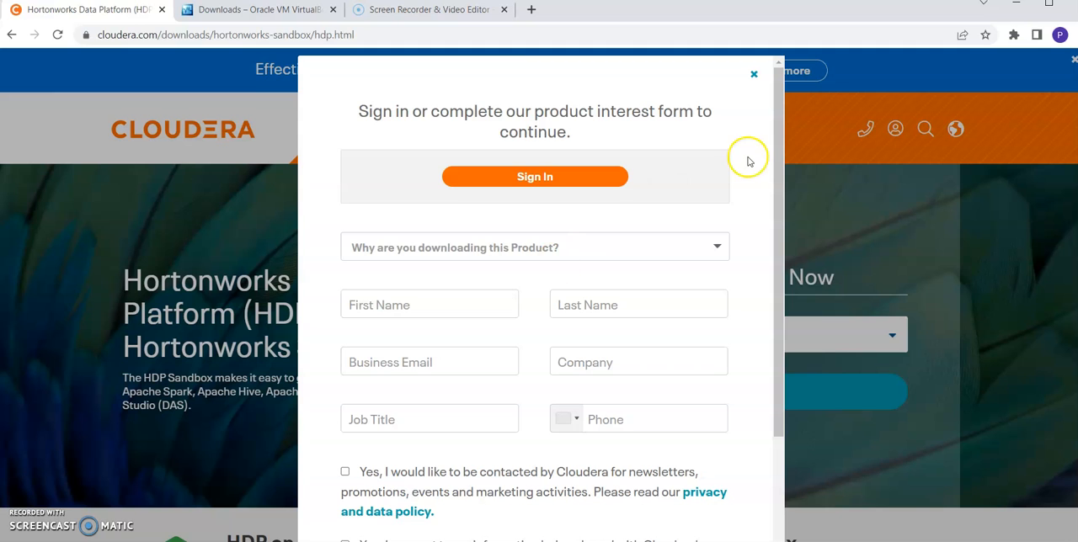
click(754, 77)
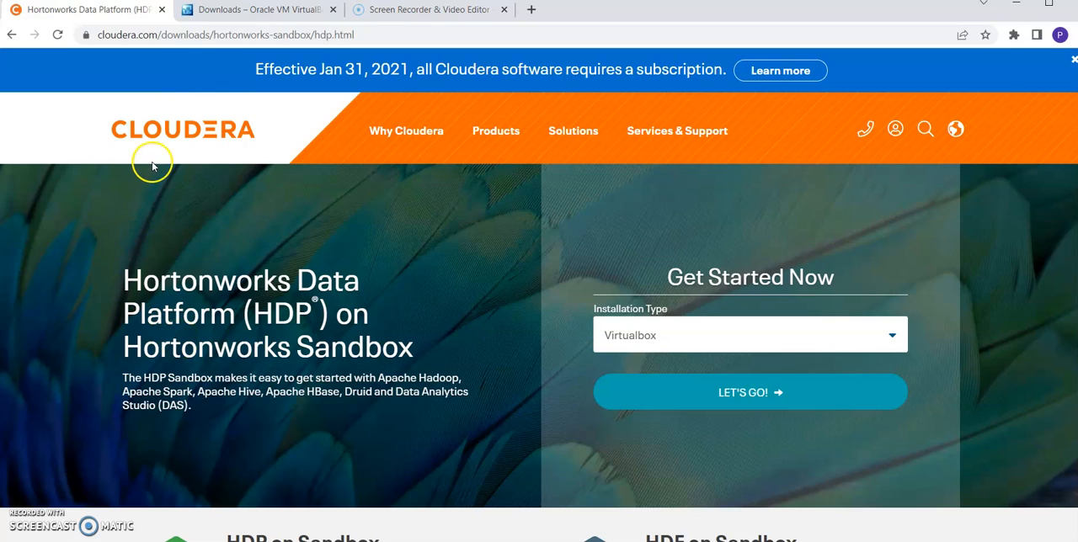
Examine the VirtualBox 6.1.36 platform packages on the VirtualBox downloads page, particularly the Windows hosts package
click(286, 10)
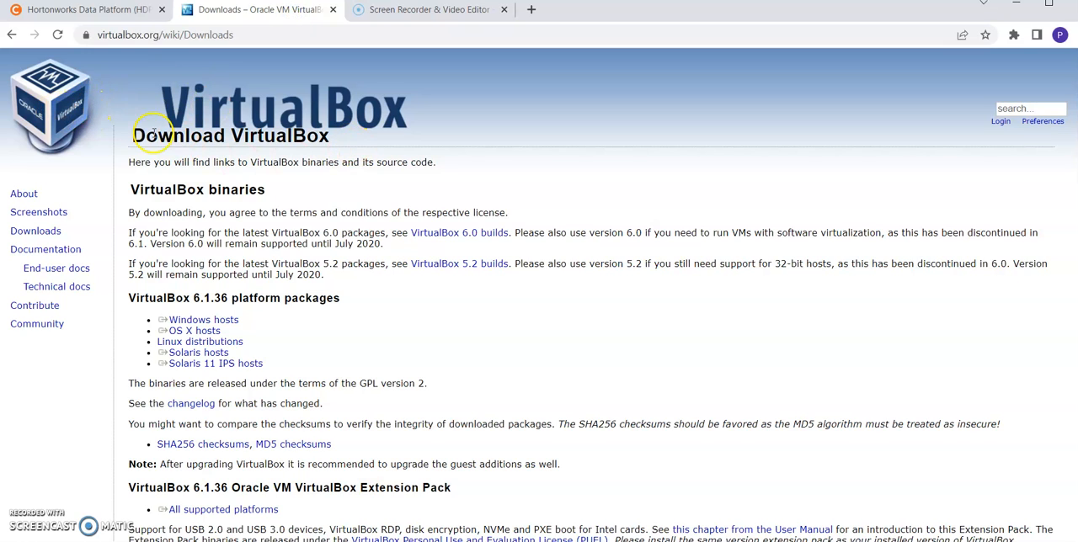
double_click(187, 305)
click(231, 331)
triple_click(240, 321)
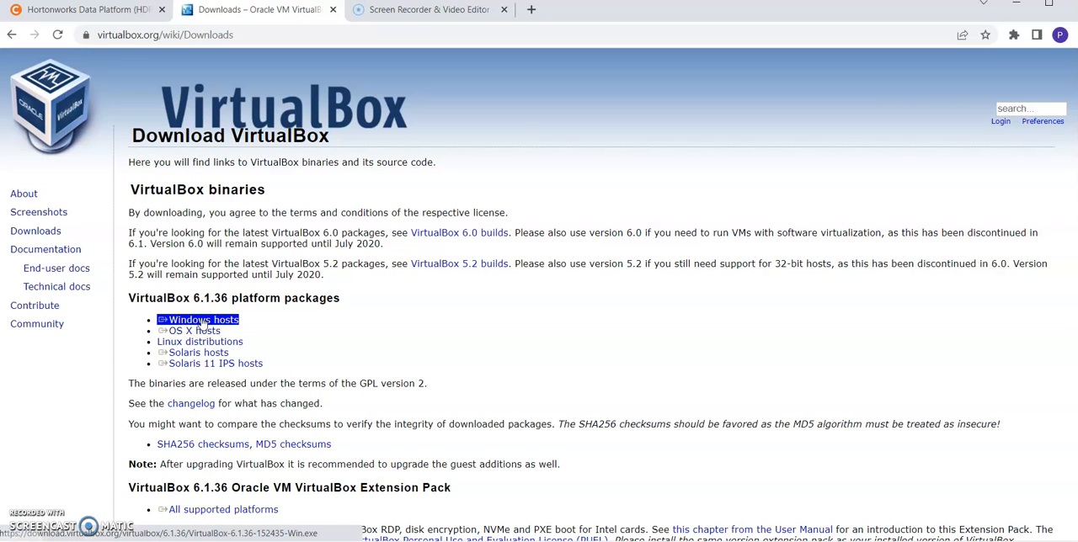
click(278, 297)
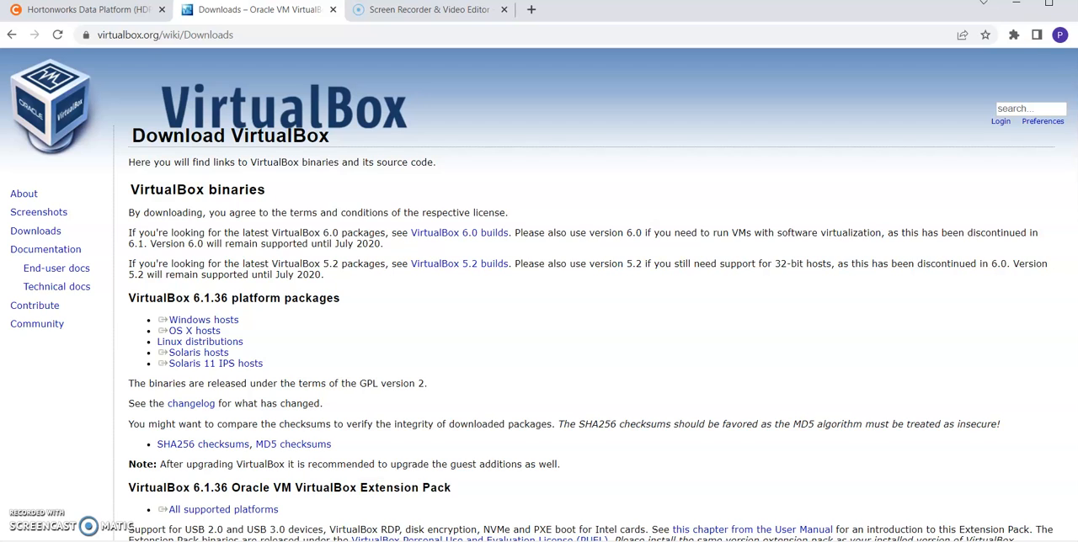
drag(204, 318, 217, 341)
click(266, 338)
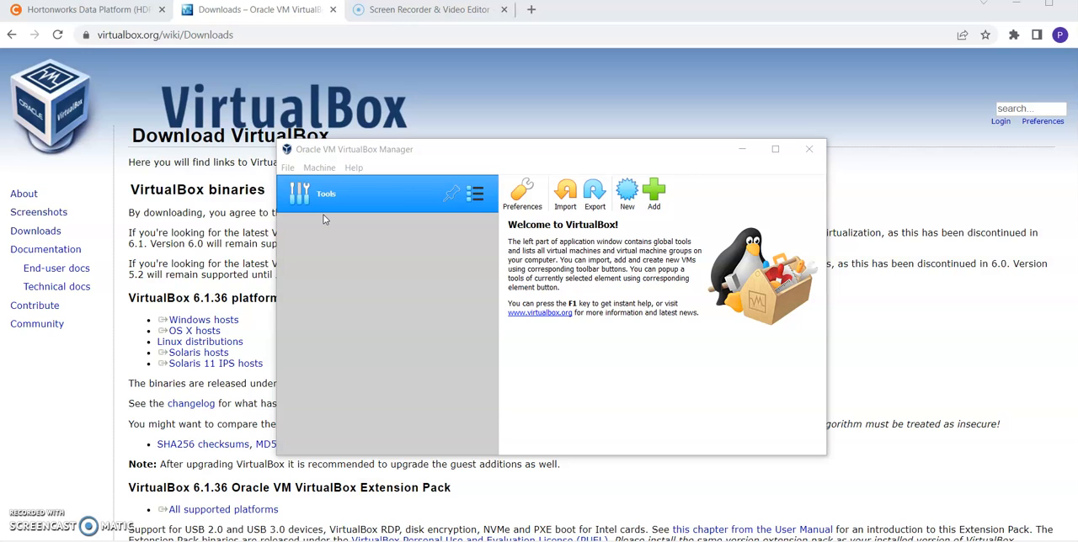
In Oracle VM VirtualBox Manager, begin an appliance import and choose HDP_3.0.1_virtualbox_181205 from C:\UM\DataScience\DATA604\hortonWorks
click(288, 168)
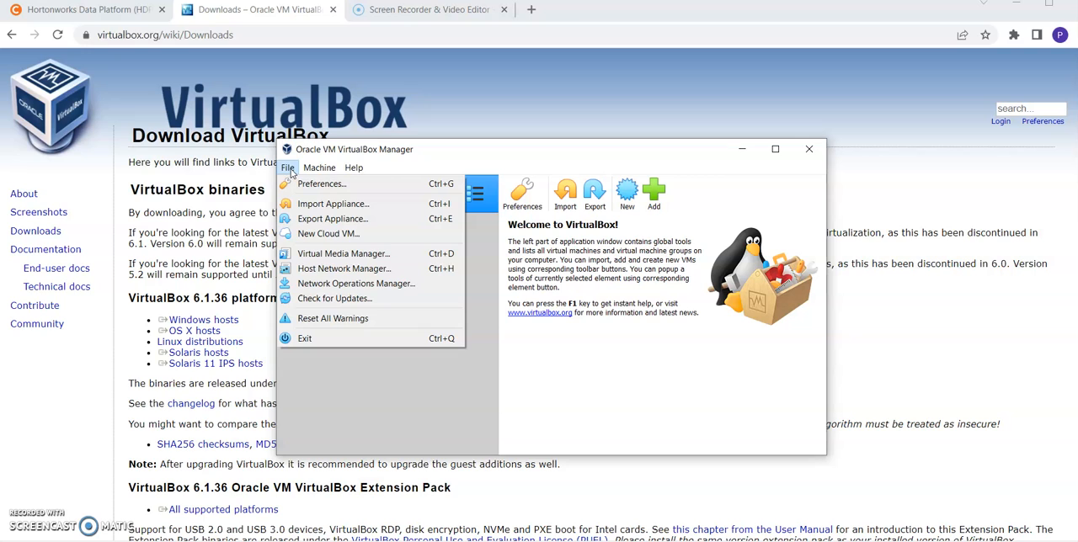
click(291, 169)
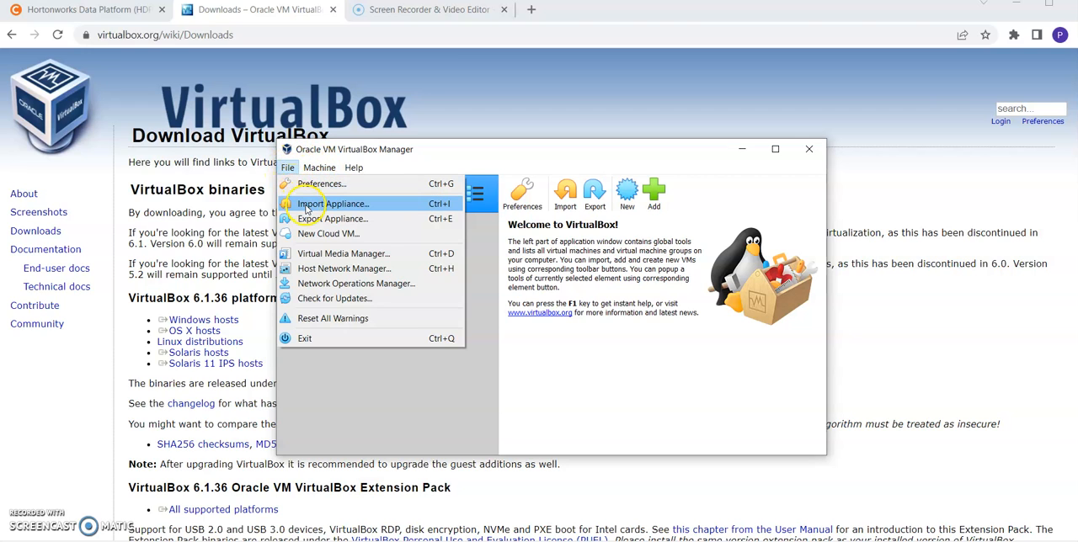
click(307, 206)
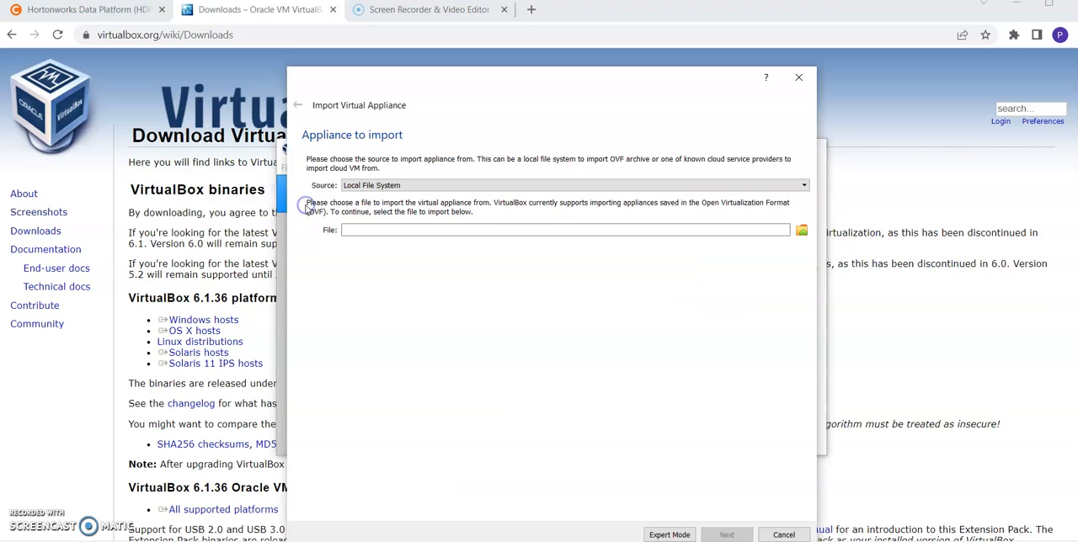
click(800, 232)
click(540, 101)
text("C:\UM\DataScience\DATA604\hortonWorks")
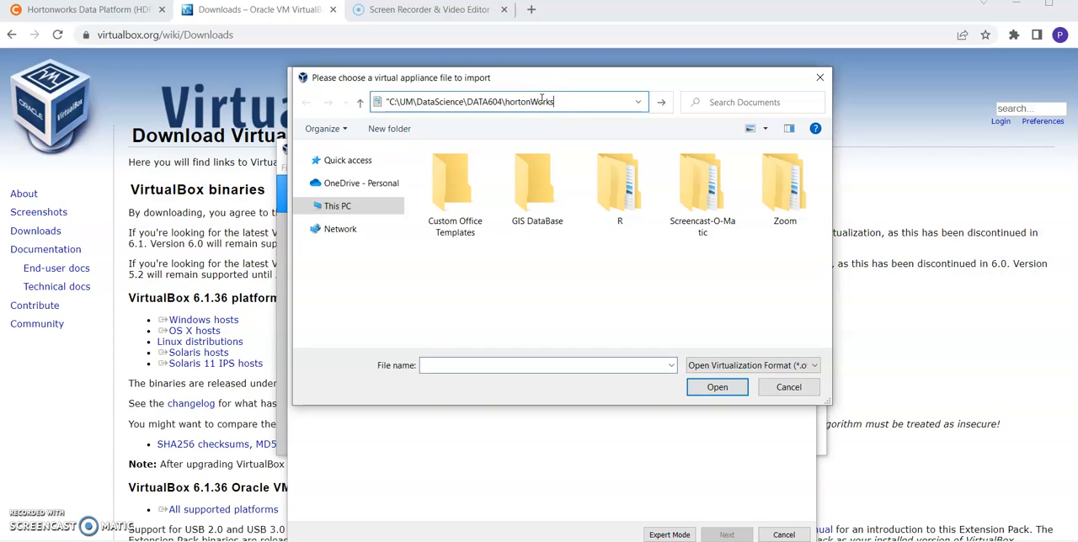
click(392, 102)
key(BackSpace)
key(Return)
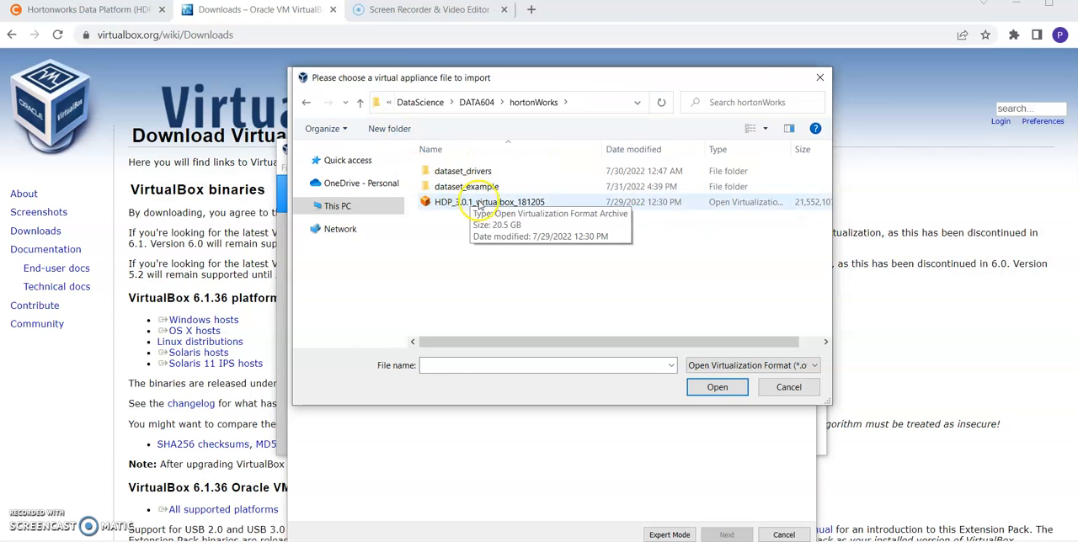
double_click(478, 205)
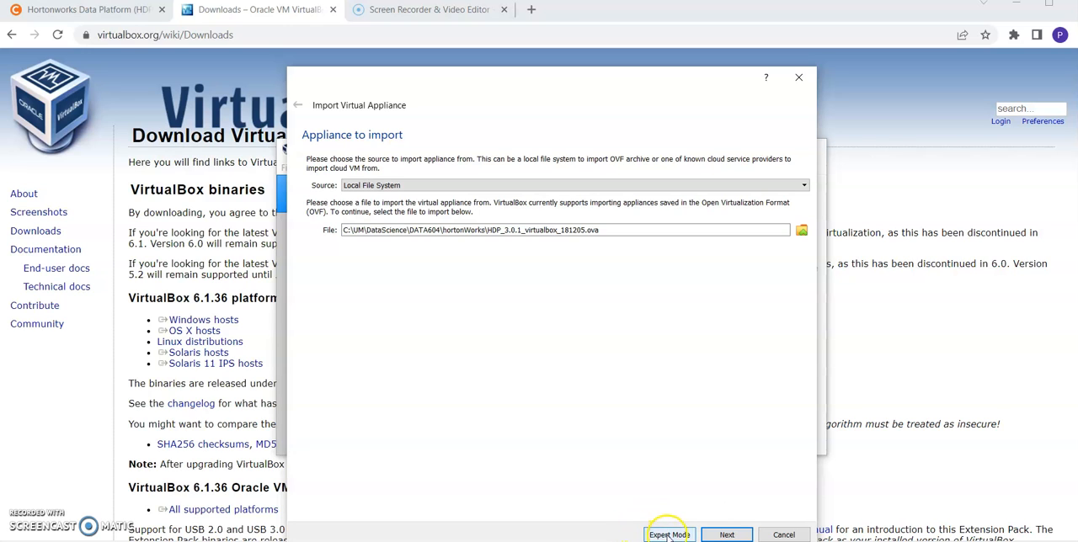
Import the appliance with its suggested settings and start the Hortonworks Sandbox HDP 3.0 virtual machine in a maximized window
click(714, 534)
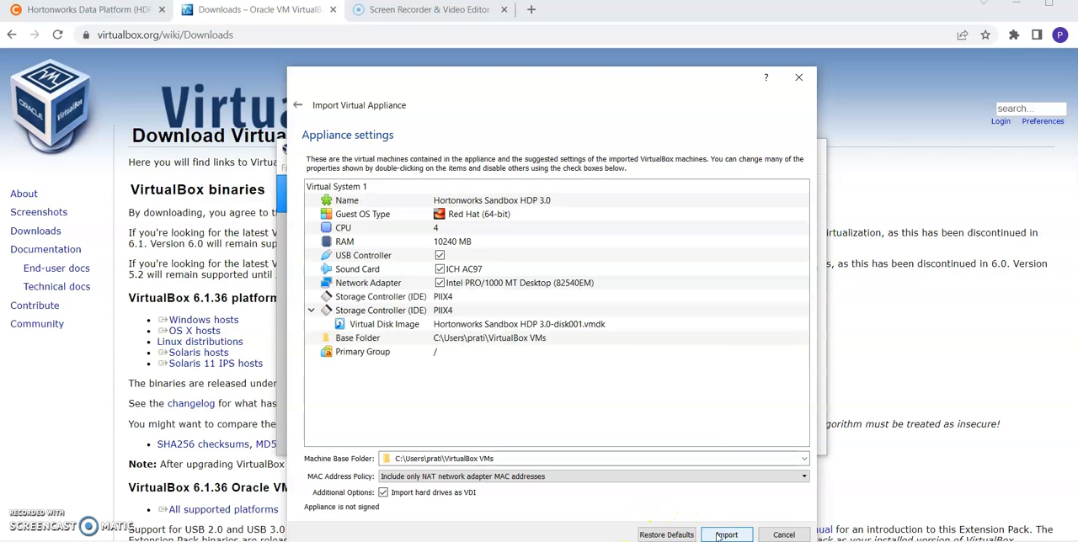
click(726, 536)
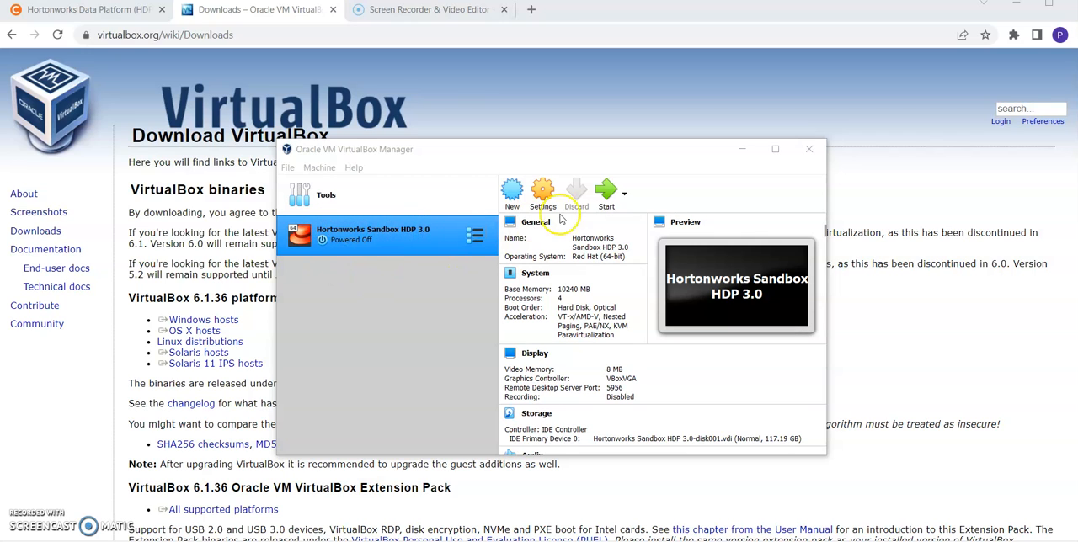
click(608, 193)
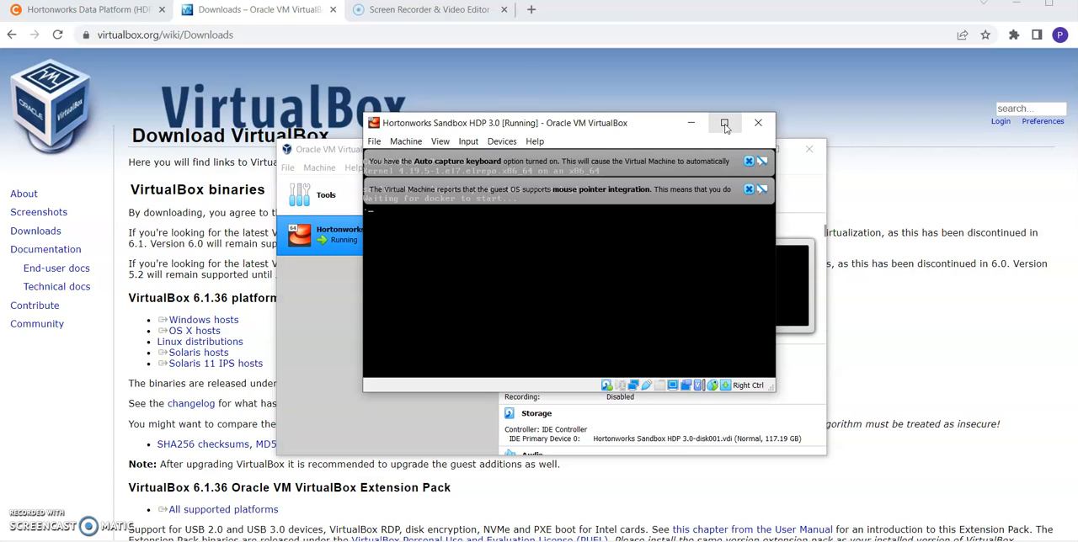
click(724, 125)
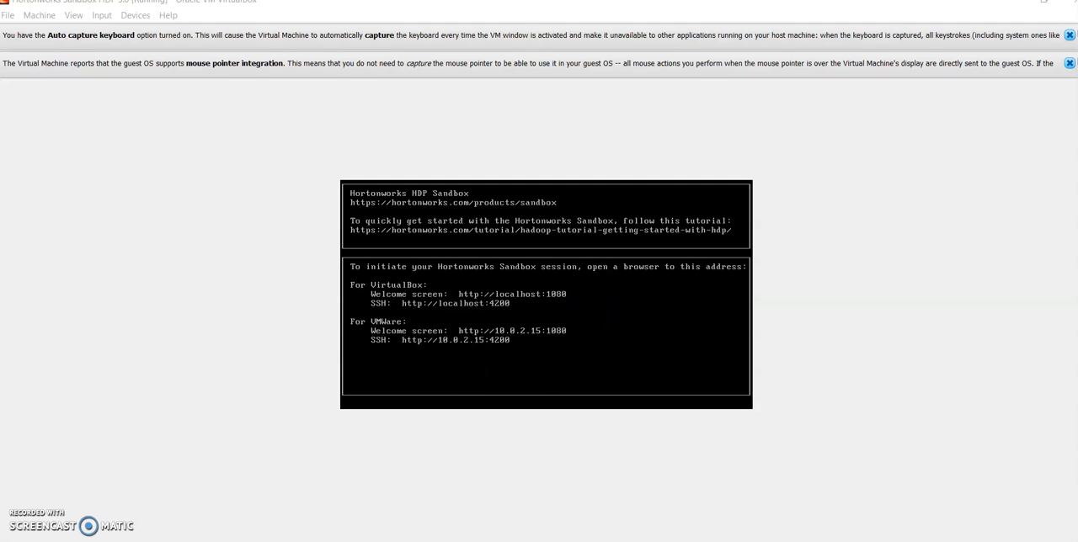
Switch to Chrome and open the sandbox welcome page at localhost:1080 in a new tab
key(alt+Tab)
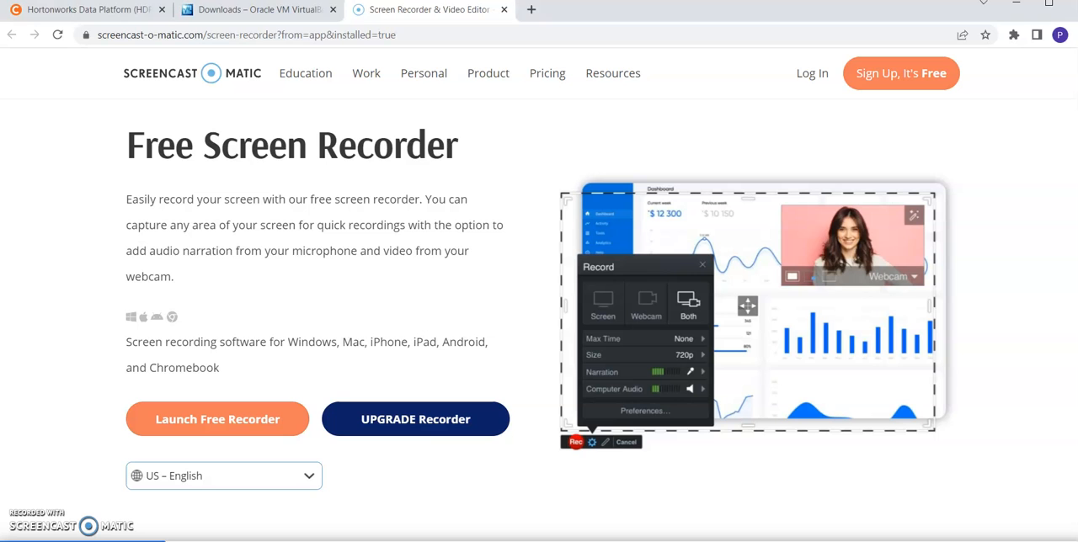
click(529, 13)
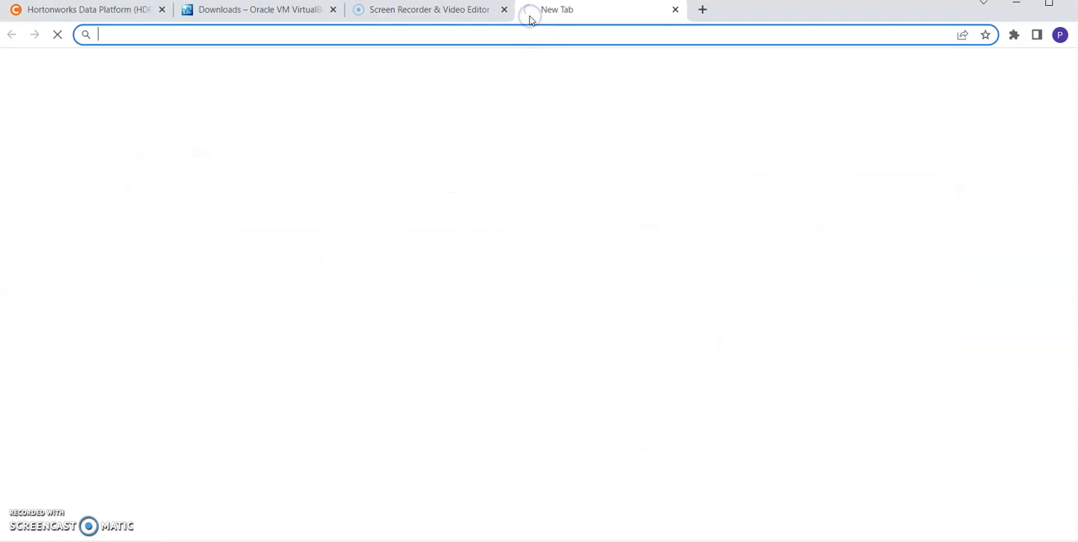
text(LOCALhost)
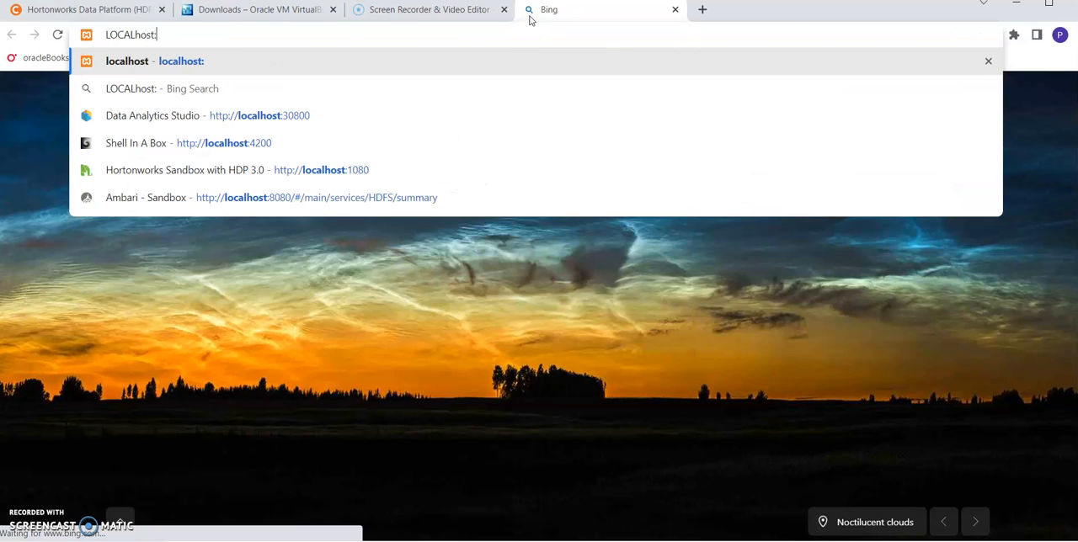
text(:1080)
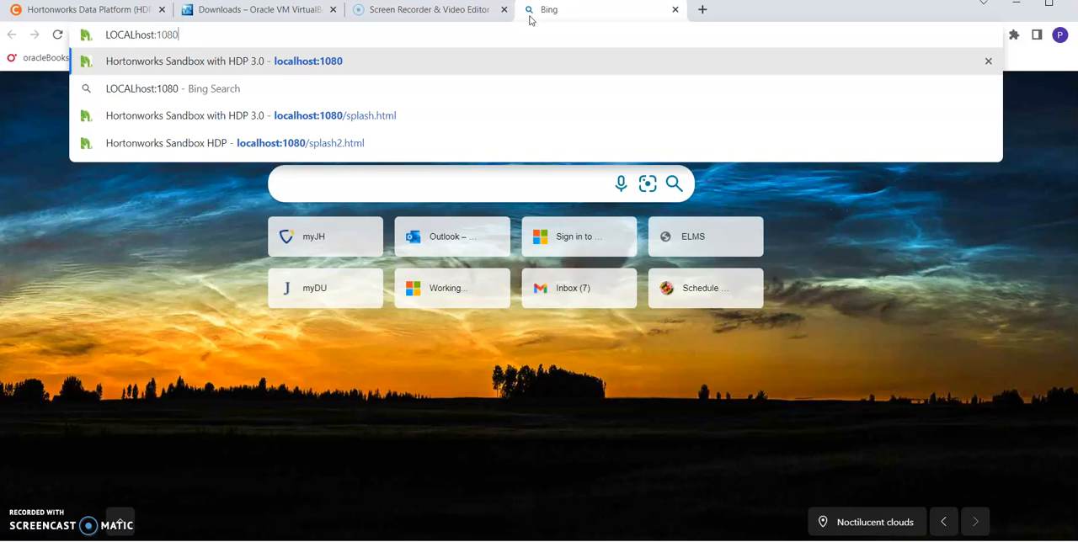
key(Return)
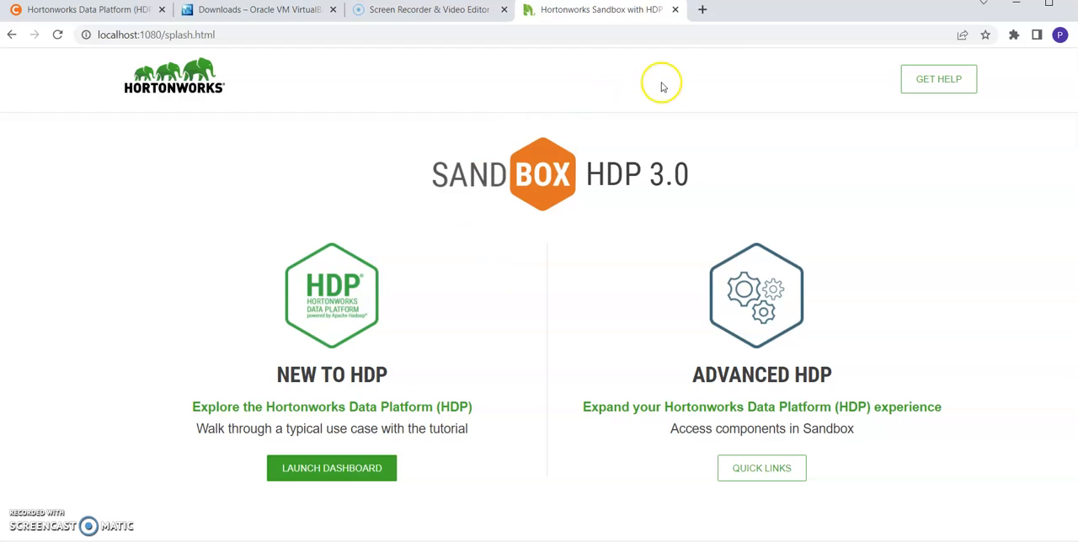
Open the sandbox web shell at localhost:4200 in another new tab
click(702, 10)
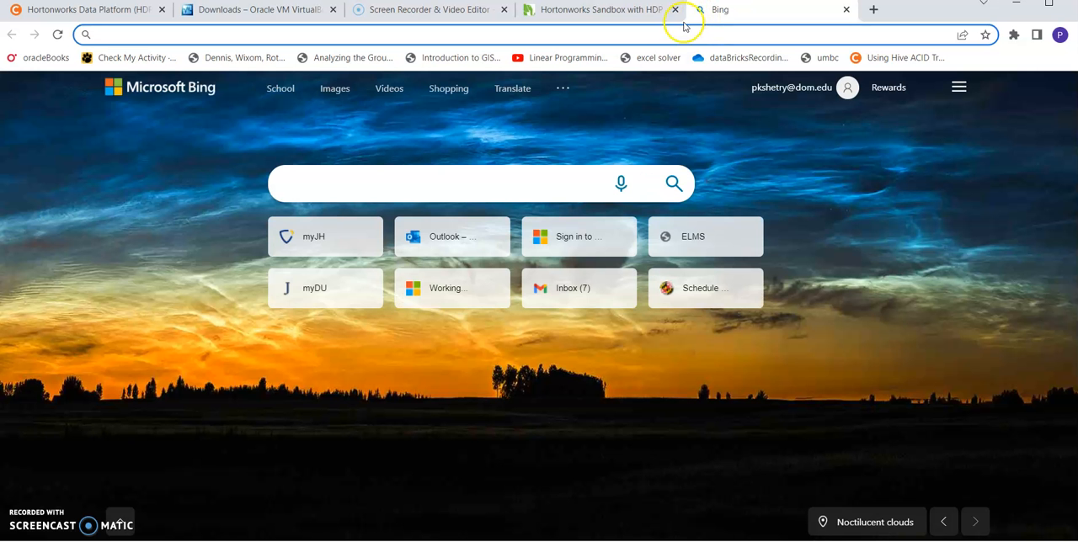
text(L)
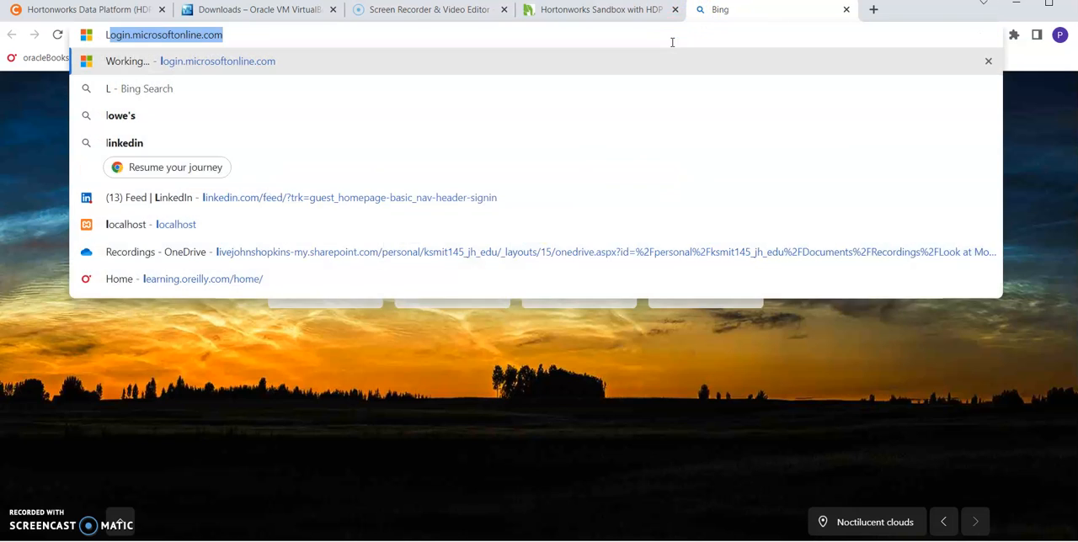
text(OCALH)
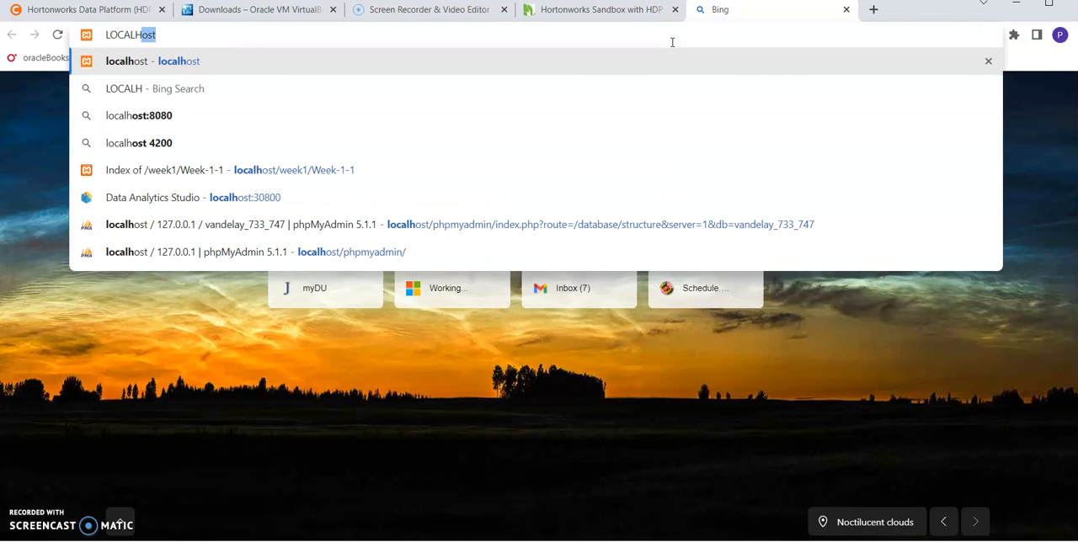
text(OST:)
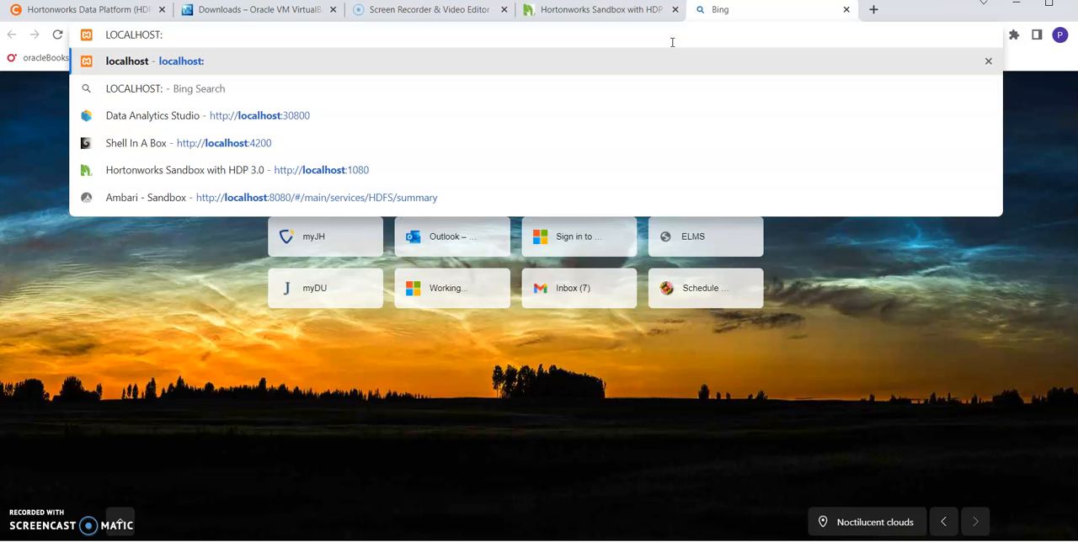
text(4200)
key(Return)
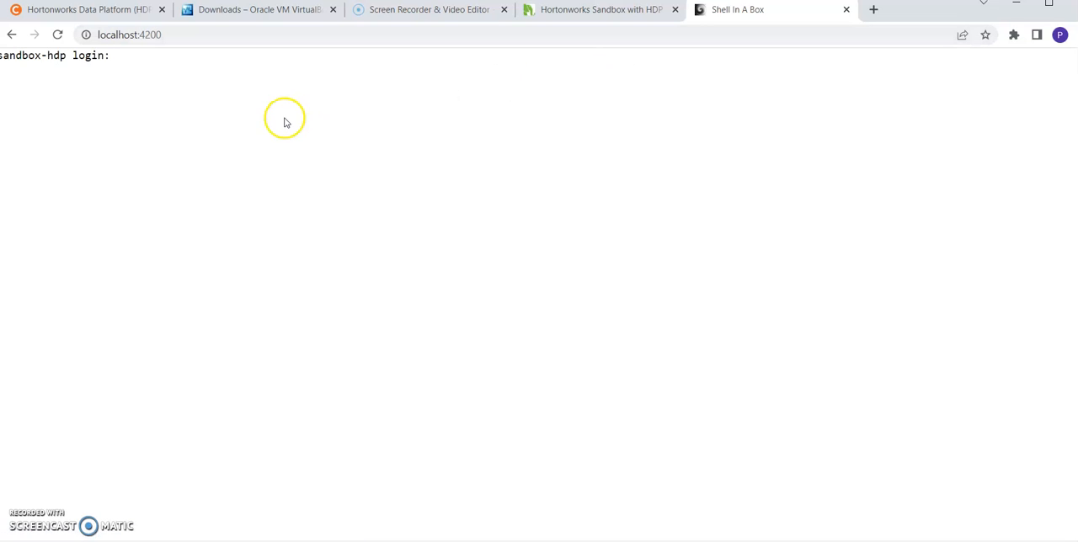
Log in to the sandbox-hdp shell as root, entering the account password
click(145, 65)
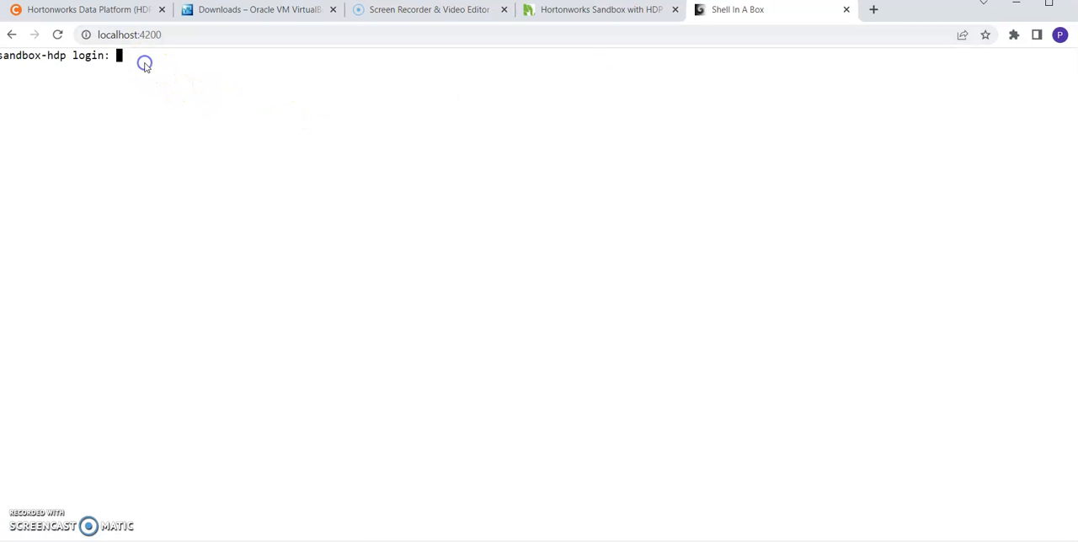
text(root)
key(Return)
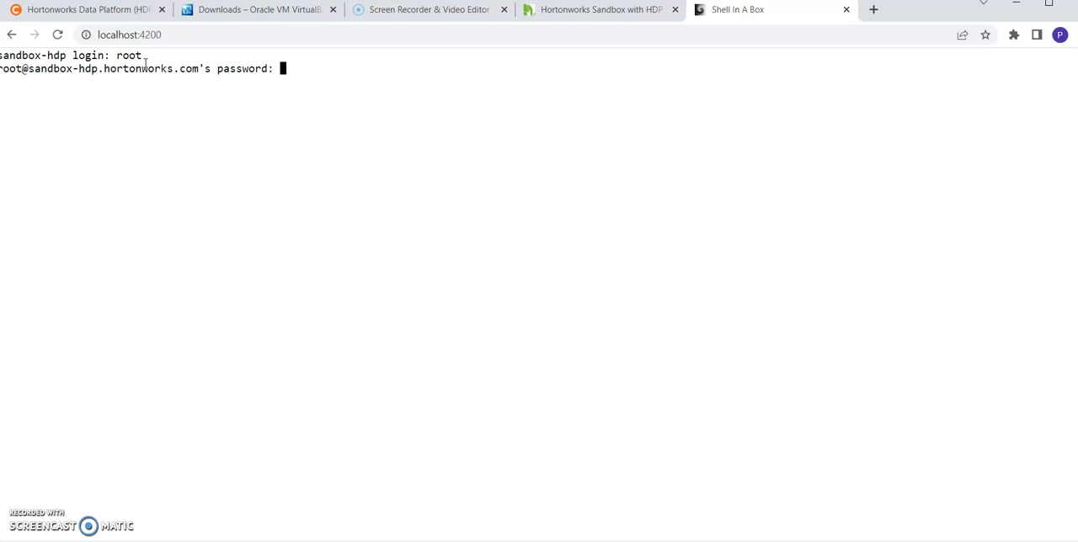
text(hadoop)
key(Return)
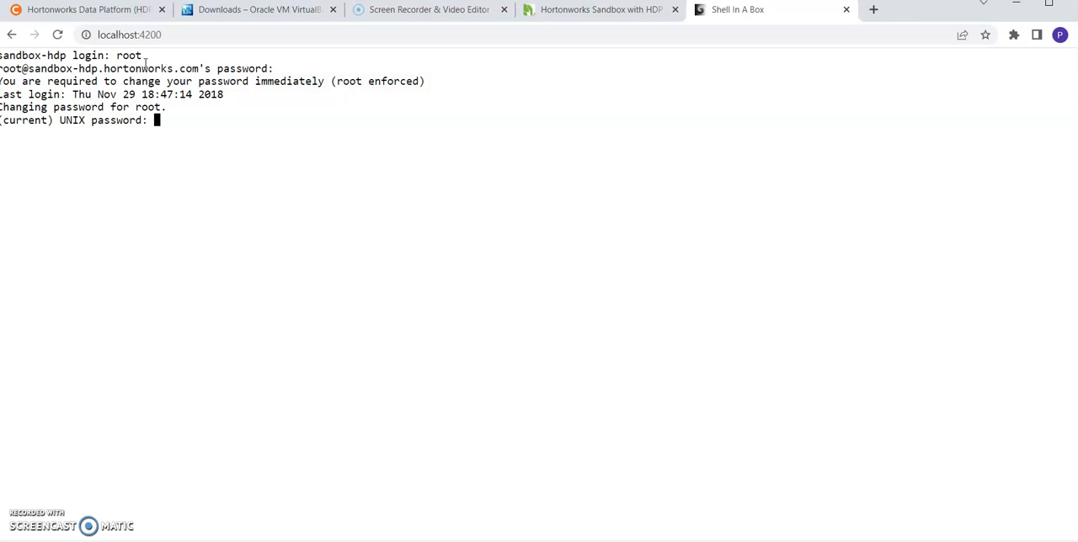
Change the root account's password by entering the current password, the new password, and the new password again
key(Return)
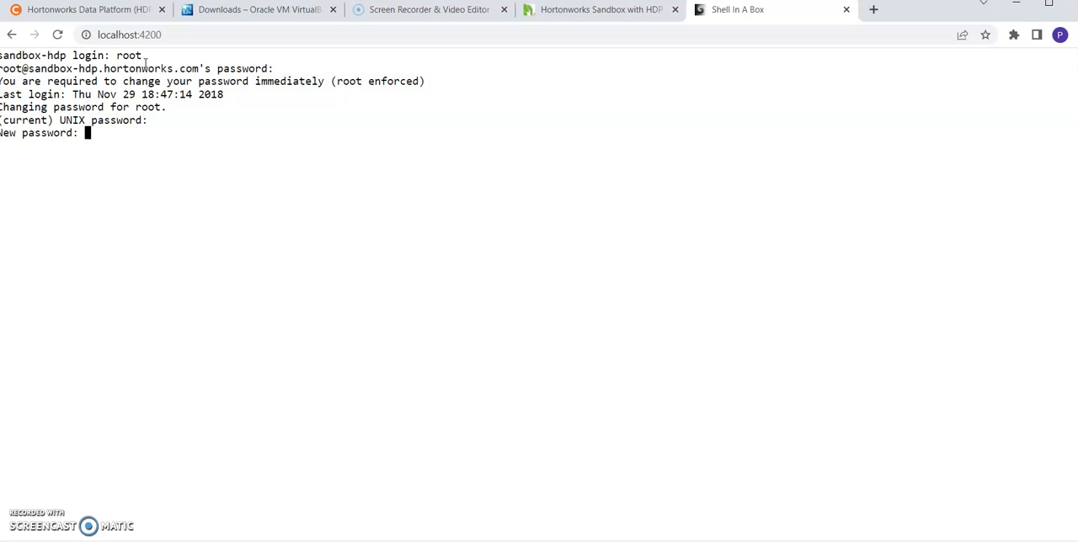
key(Return)
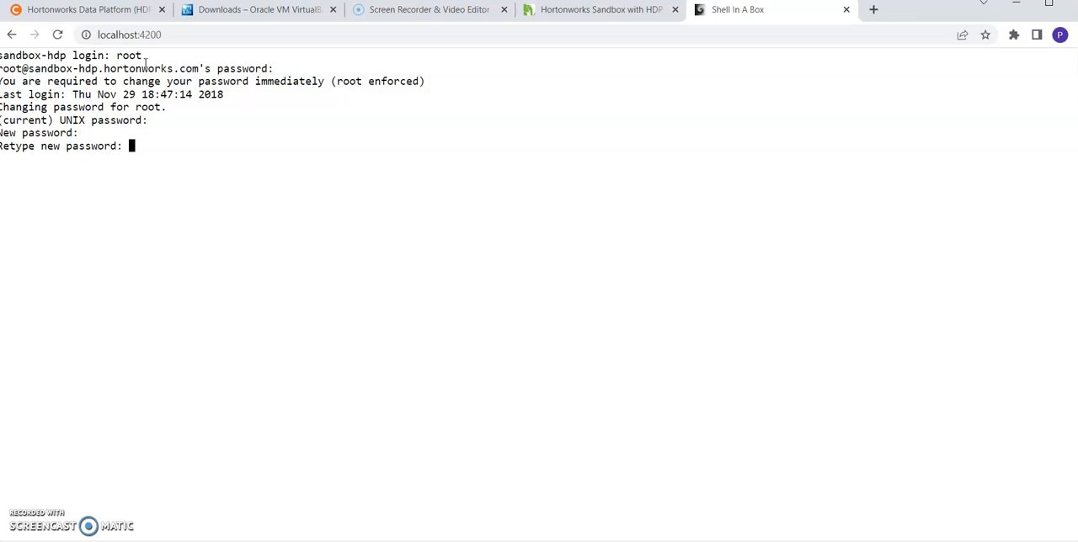
key(Return)
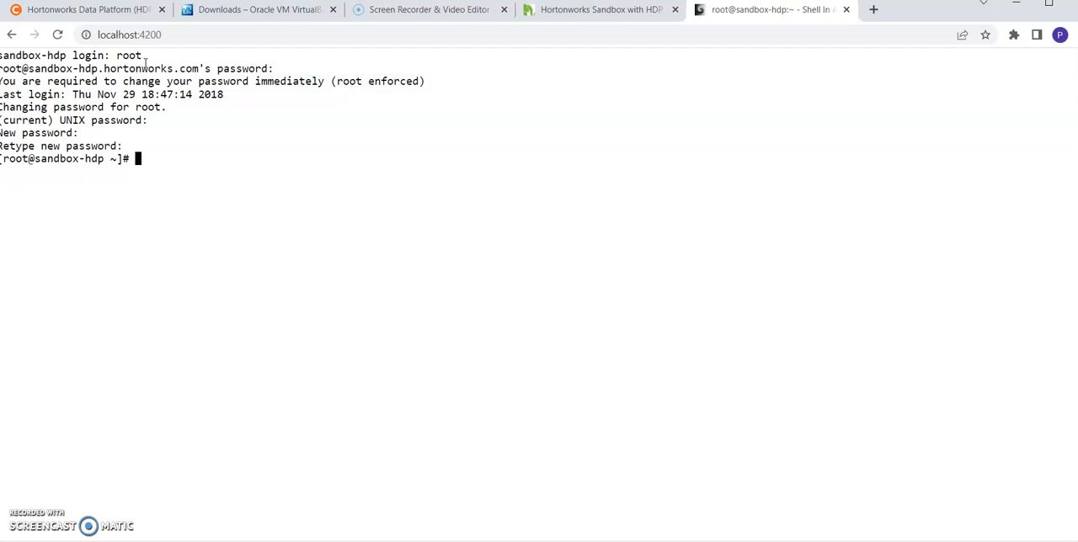
Check the installed Hadoop release by running hadoop version in the sandbox shell
text(haddop)
text( -)
key(BackSpace)
key(BackSpace)
key(BackSpace)
key(BackSpace)
key(BackSpace)
text(oop version)
key(Return)
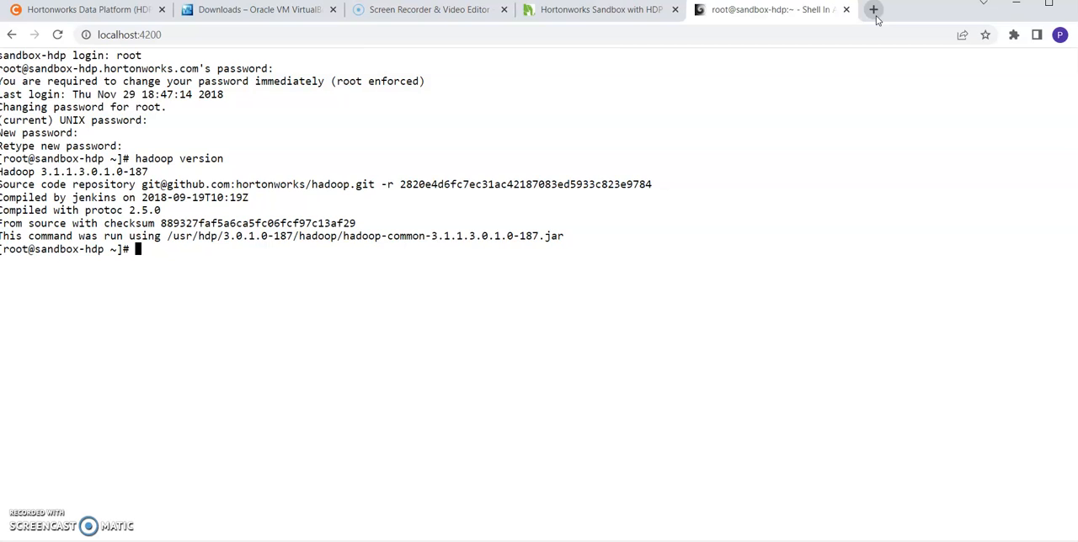
Open the Ambari sign-in page at localhost:8080 in a new browser tab
click(874, 10)
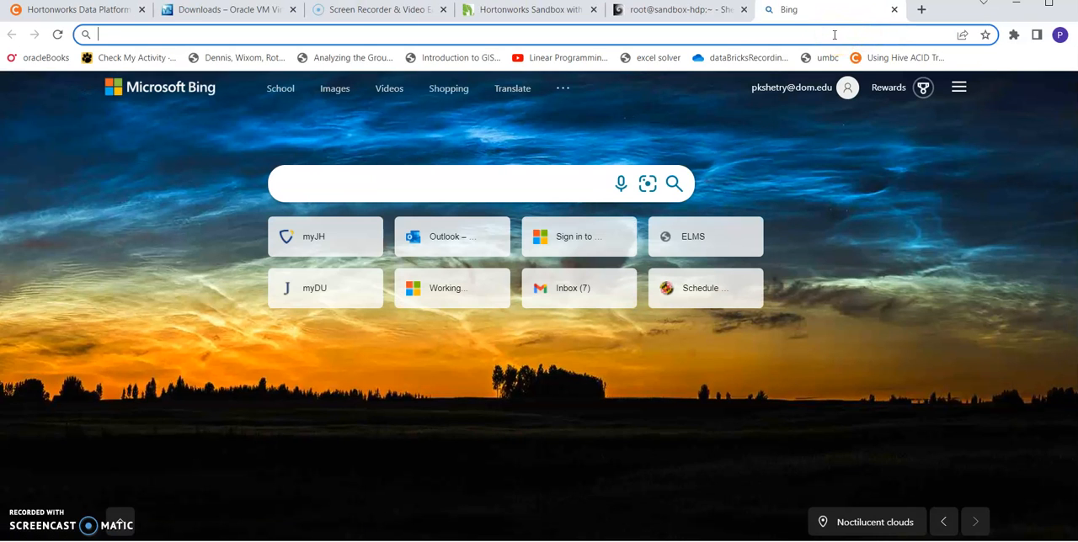
text(local)
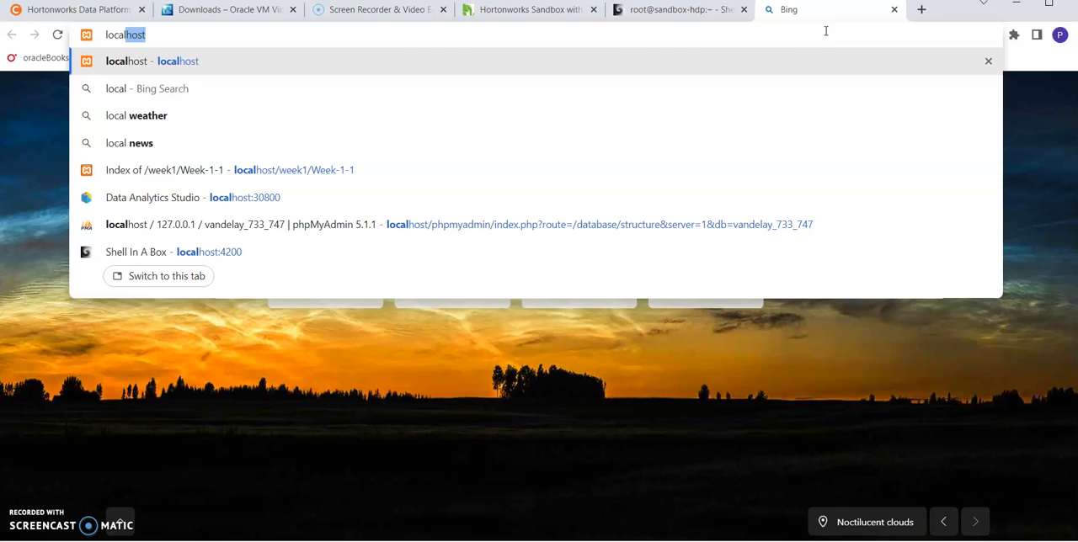
text(host:)
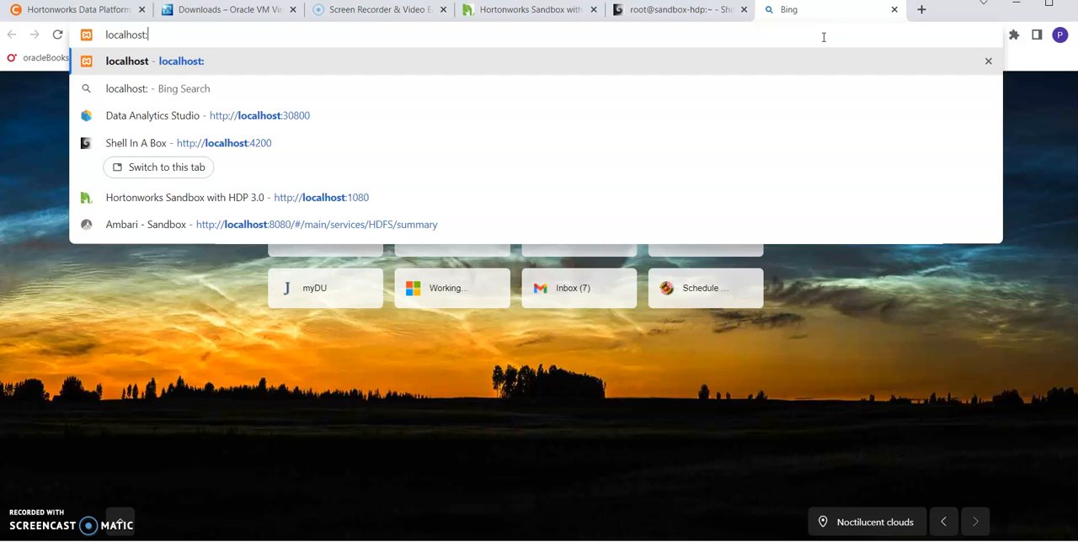
text(8080)
key(Return)
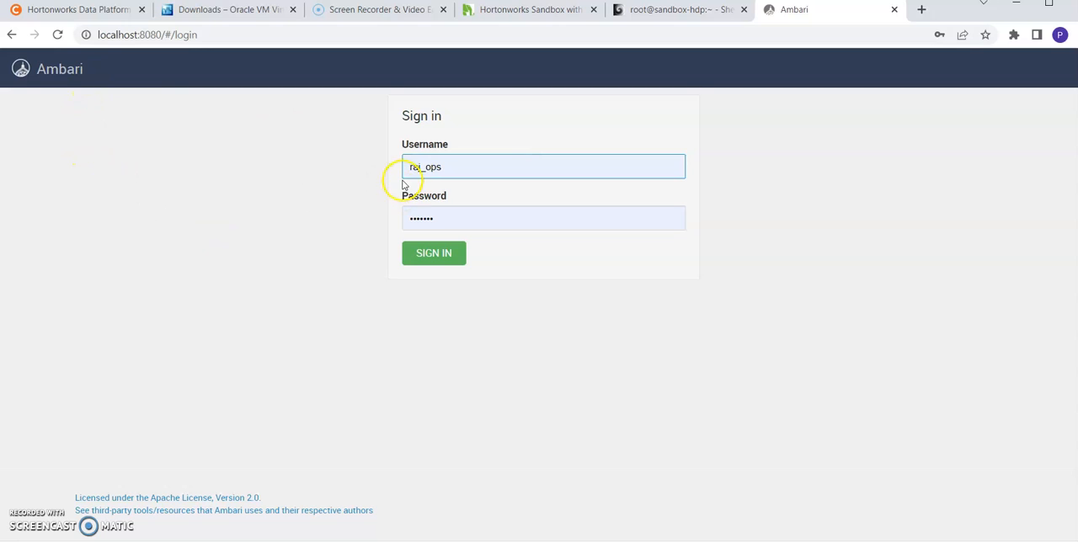
Sign in to Ambari as raj_ops using the prefilled username and saved password
click(452, 172)
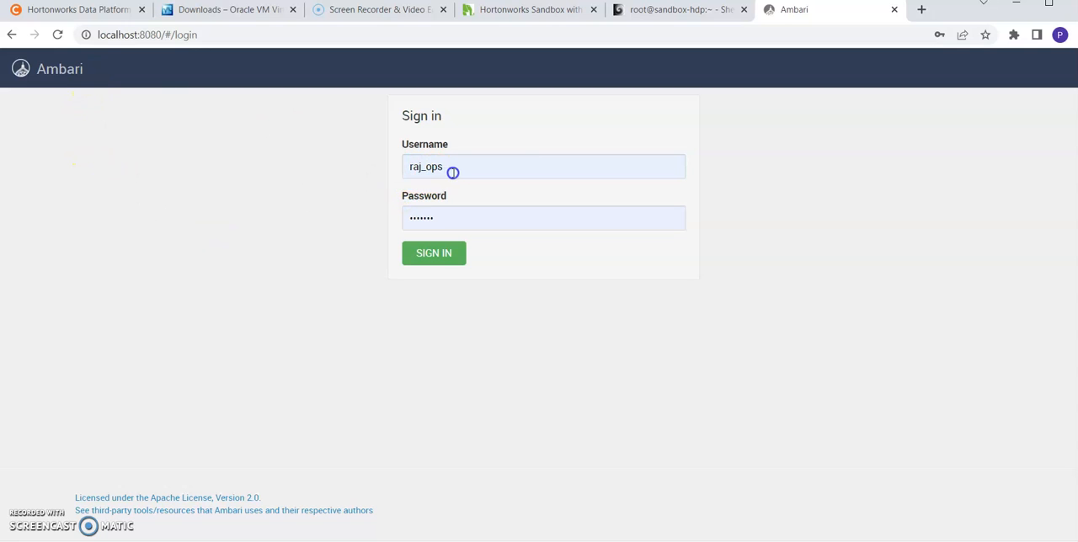
double_click(410, 169)
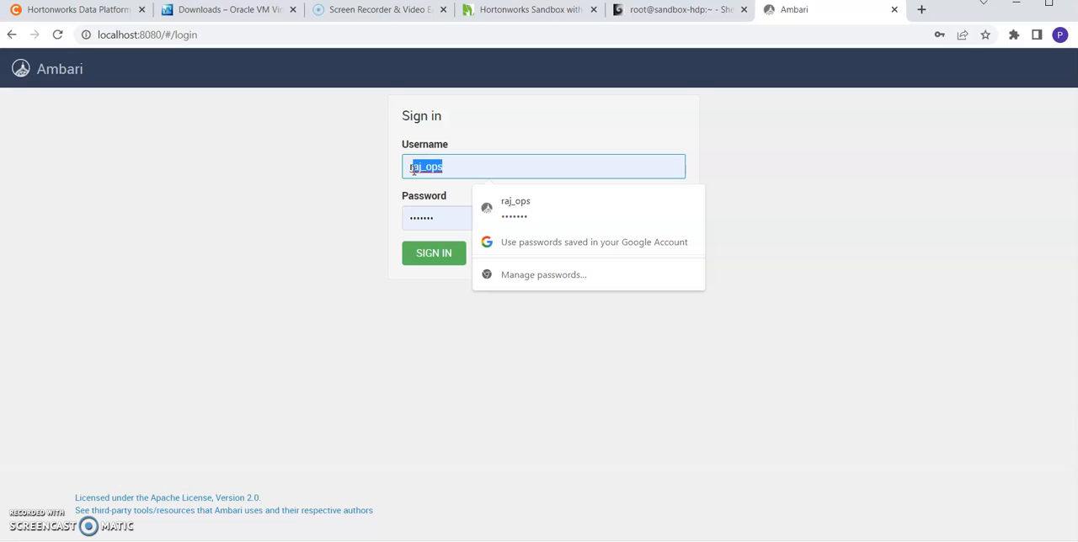
click(439, 168)
drag(449, 171, 398, 167)
click(429, 218)
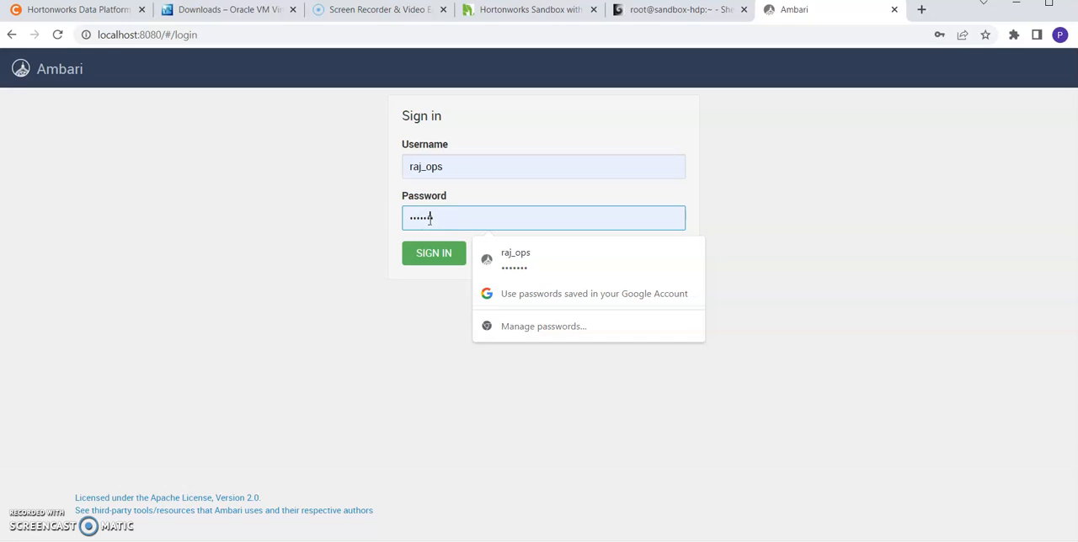
click(432, 256)
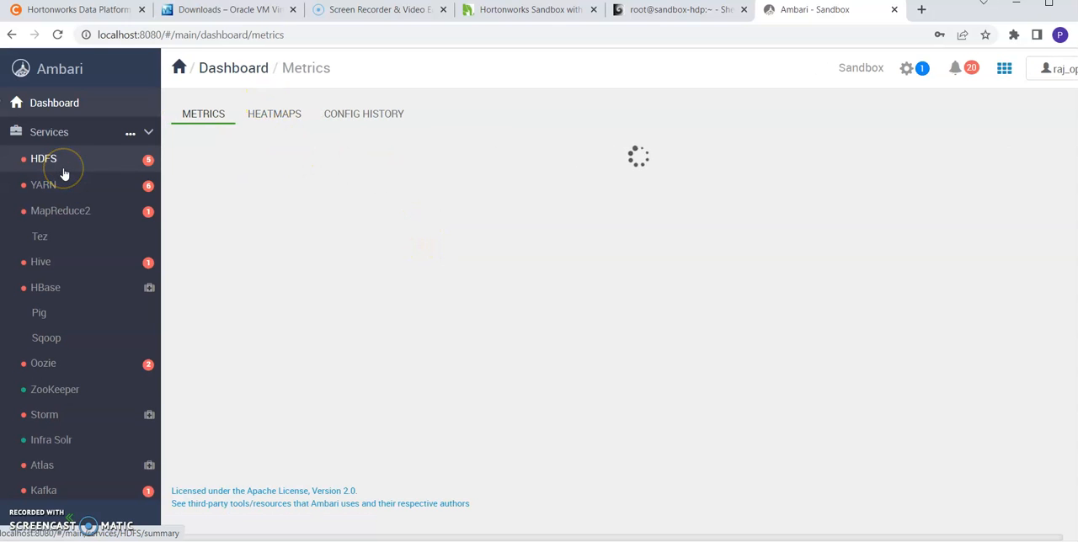
View the summary pages of the HDFS and Hive services in Ambari
click(78, 171)
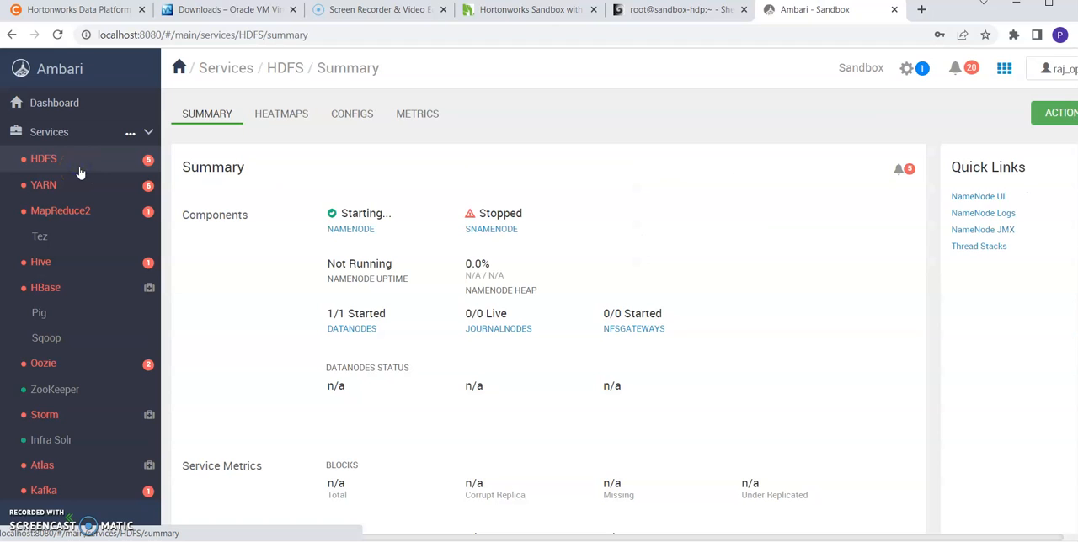
click(52, 166)
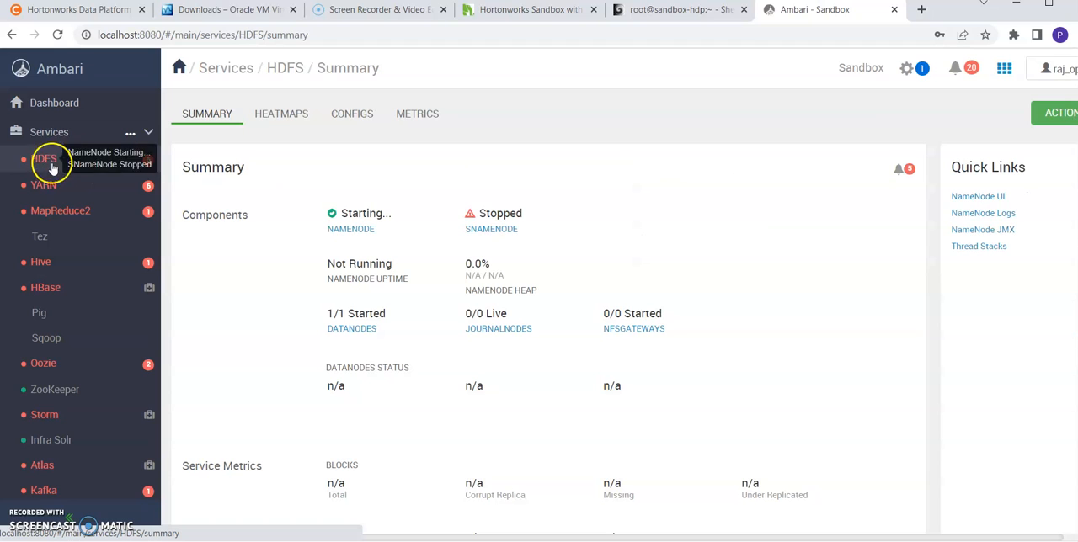
click(62, 263)
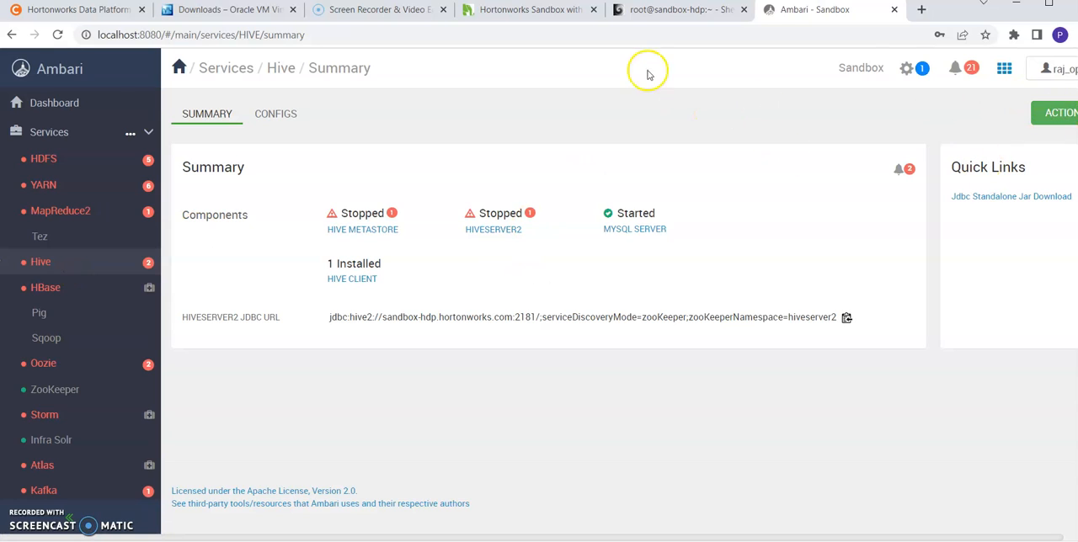
Open the Data Analytics Studio address localhost:30800 in a new browser tab
click(922, 9)
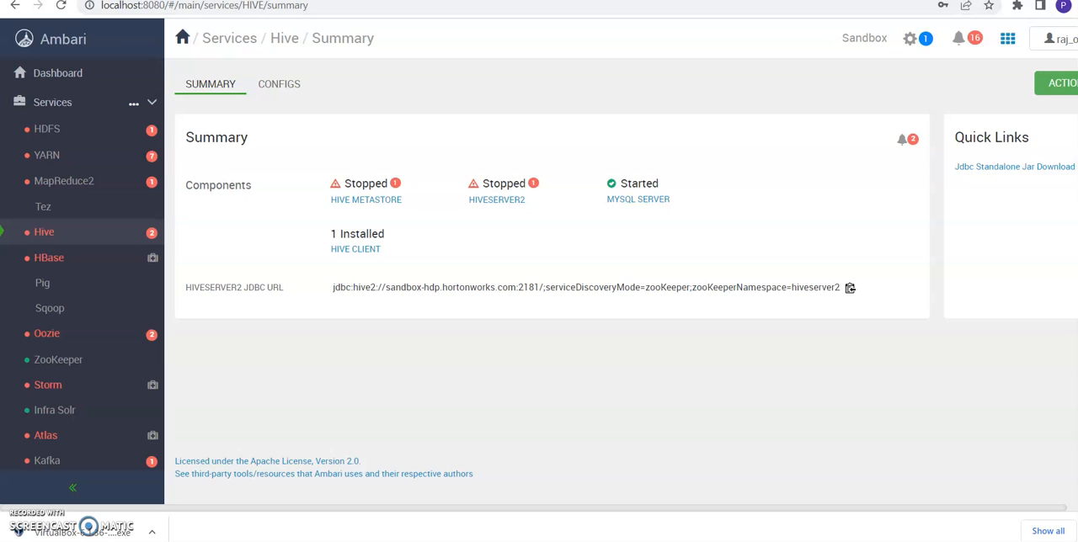
key(ctrl+t)
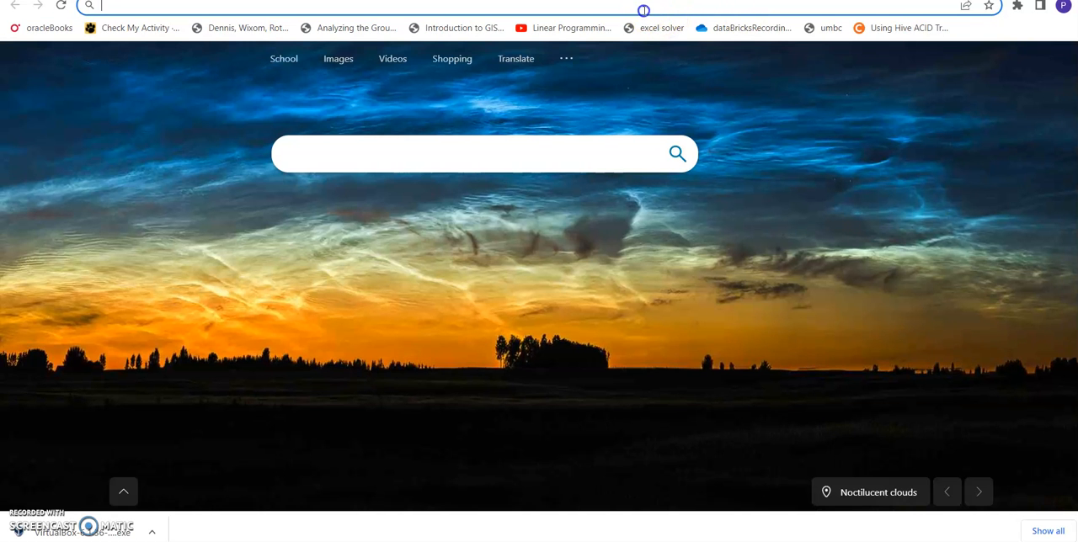
text(LO)
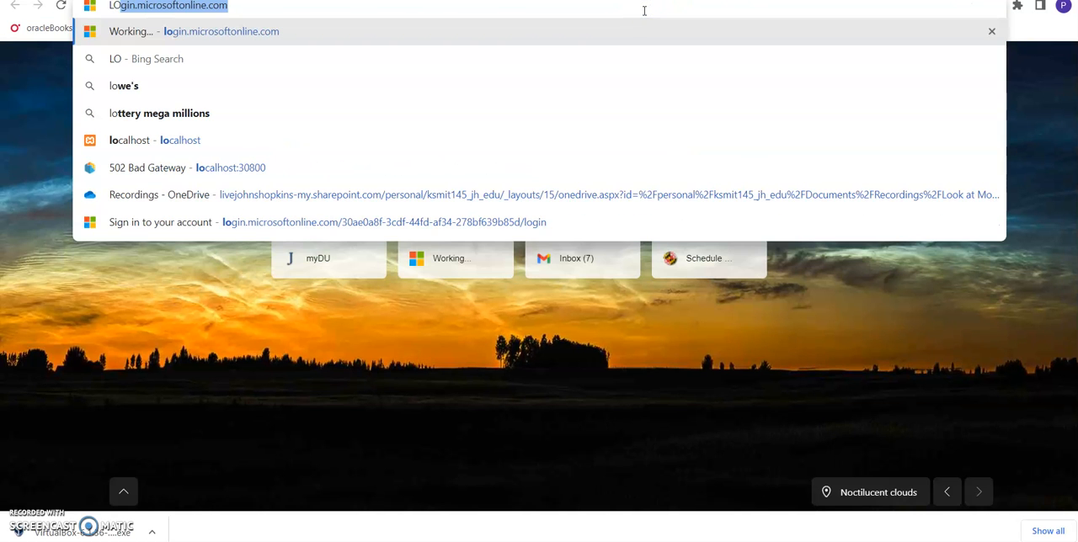
text(calhost)
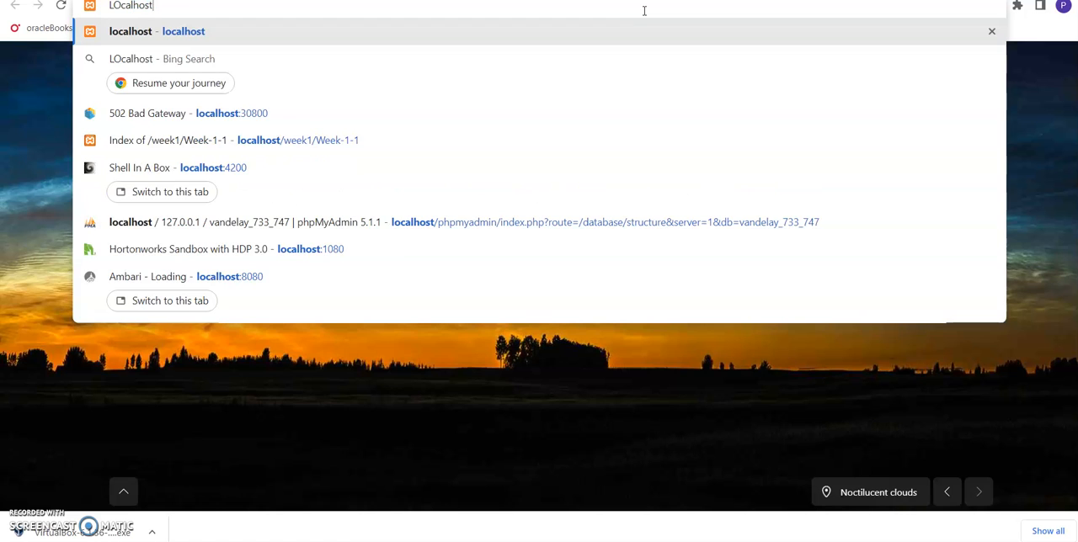
text(:3080)
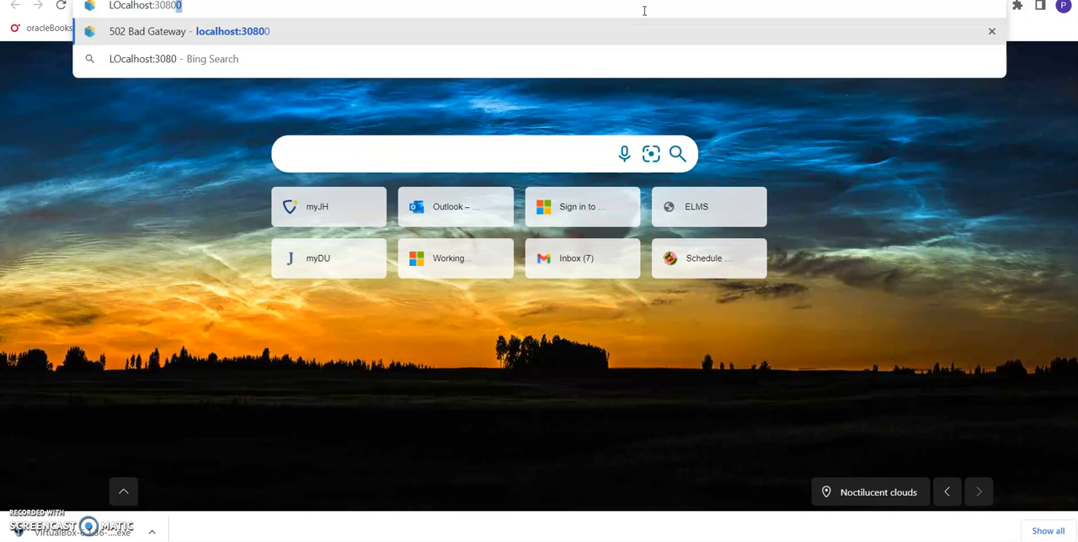
text(0)
key(Return)
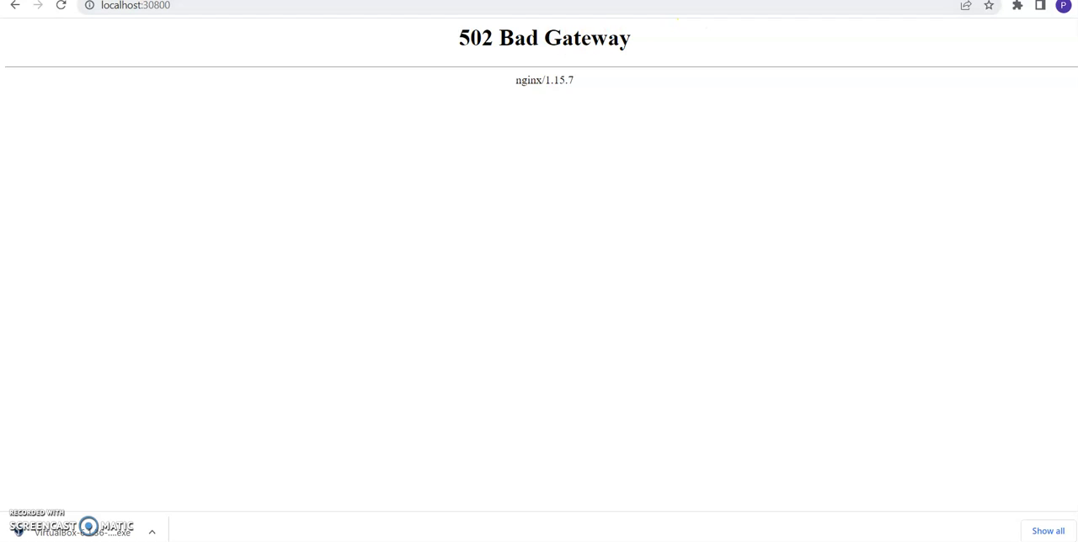
Return to the Ambari tab and restart all components of the Hive service, leaving maintenance mode off
click(669, 1)
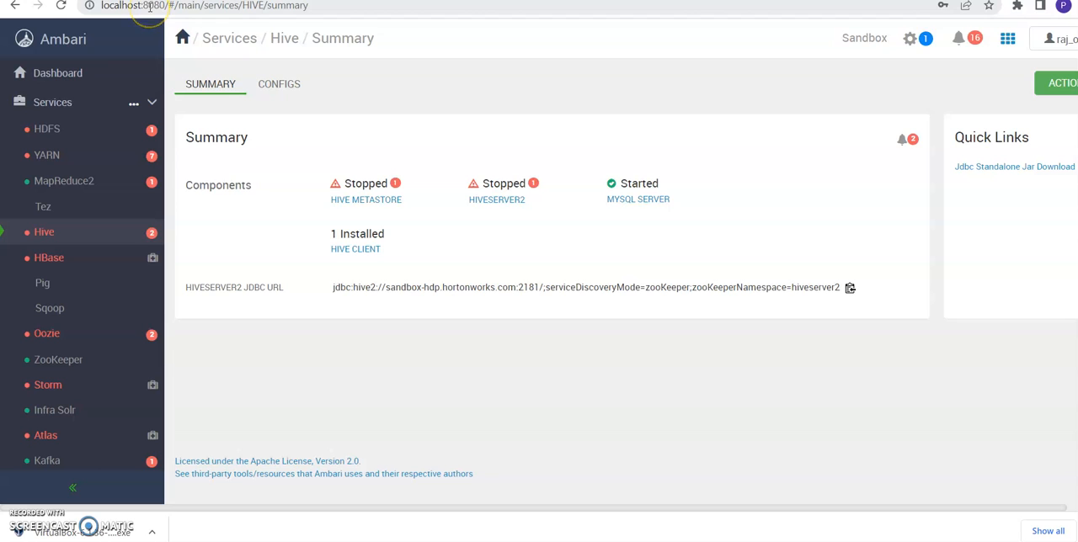
click(74, 242)
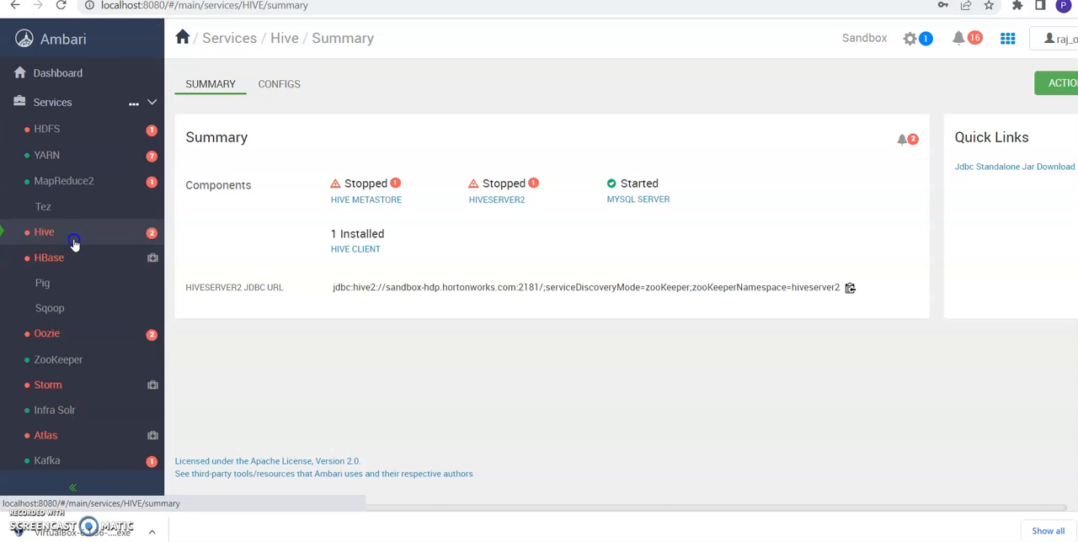
click(1061, 87)
click(1019, 126)
click(1014, 147)
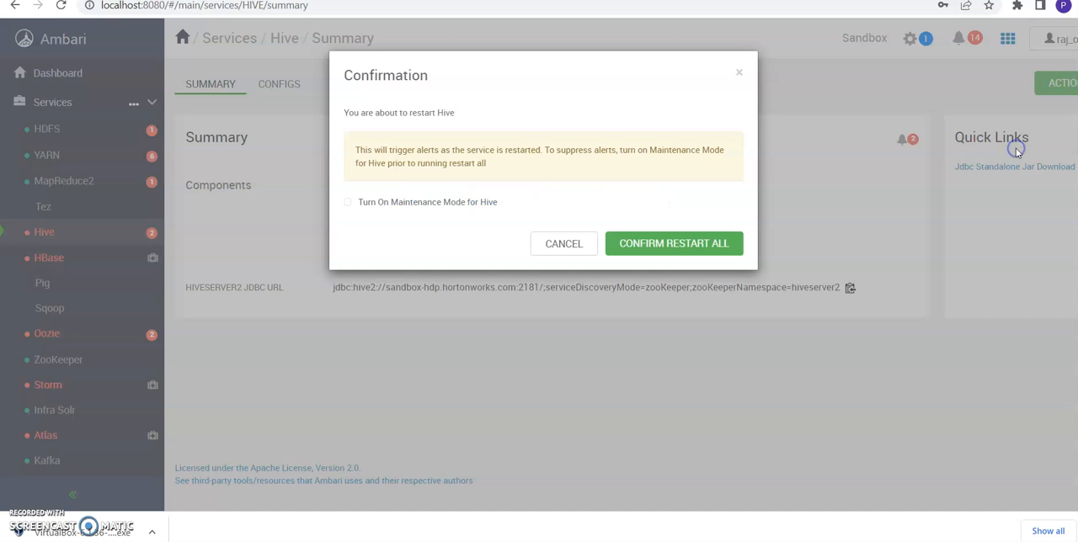
click(671, 251)
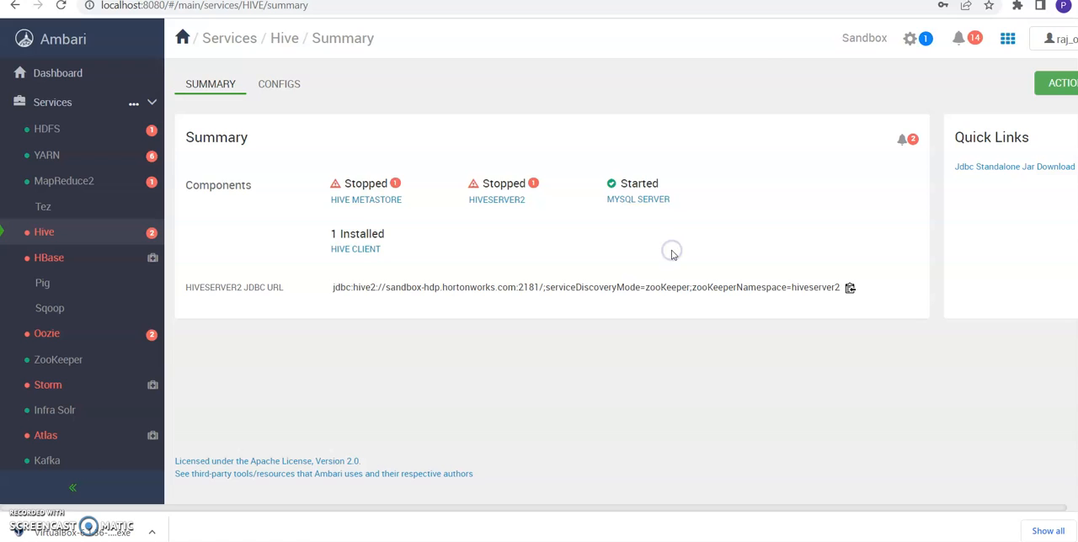
click(417, 269)
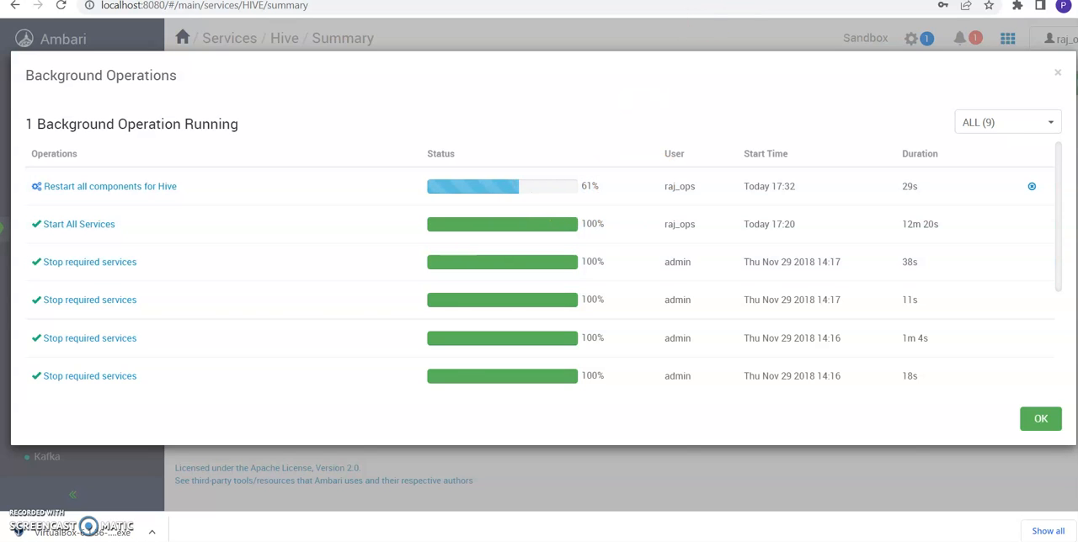
Switch back to the Data Analytics Studio tab and load localhost:30800 again
click(783, 2)
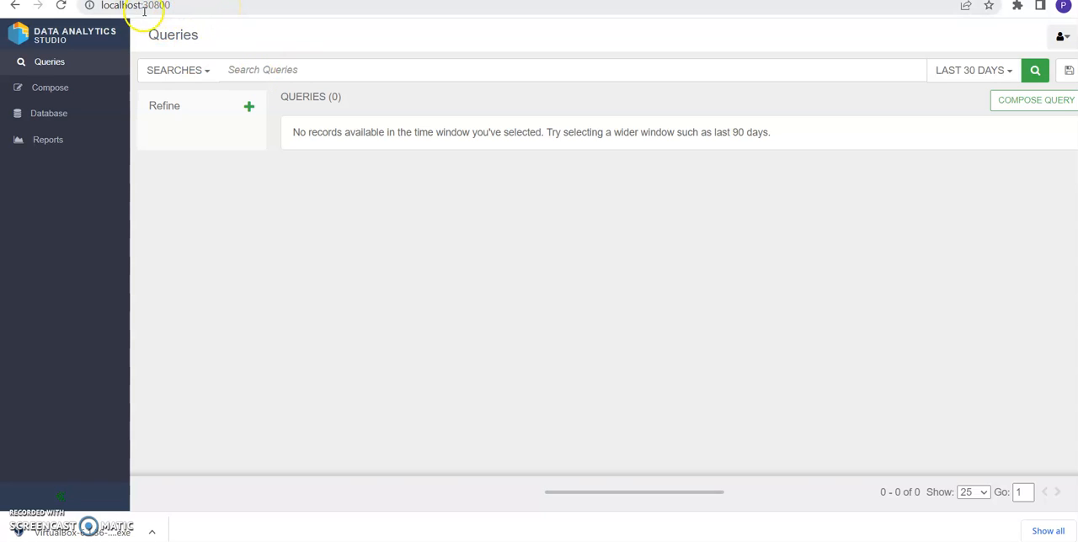
drag(141, 5, 180, 9)
key(Return)
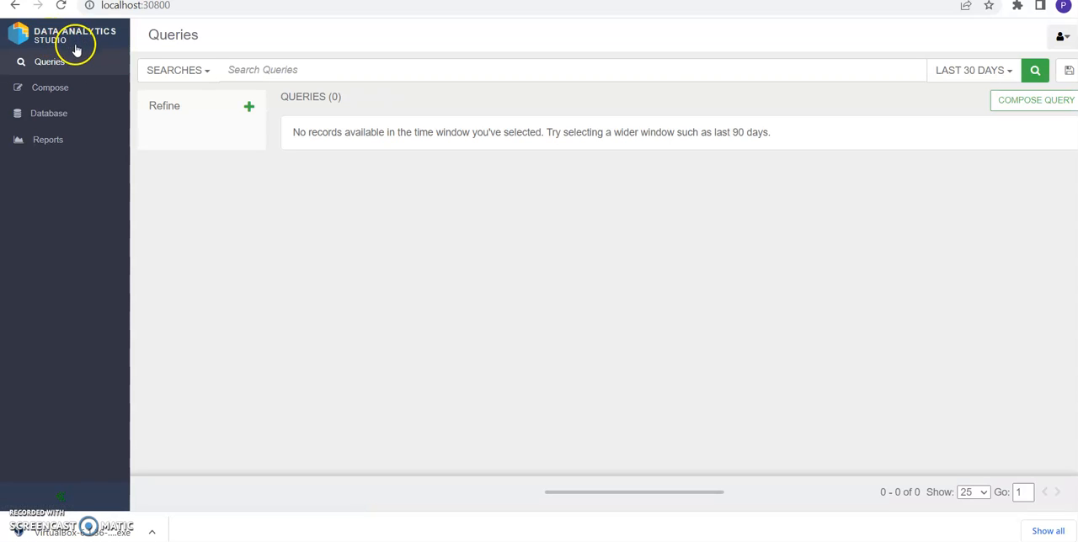
Visit the Compose page in Data Analytics Studio and return to the Queries page
click(64, 92)
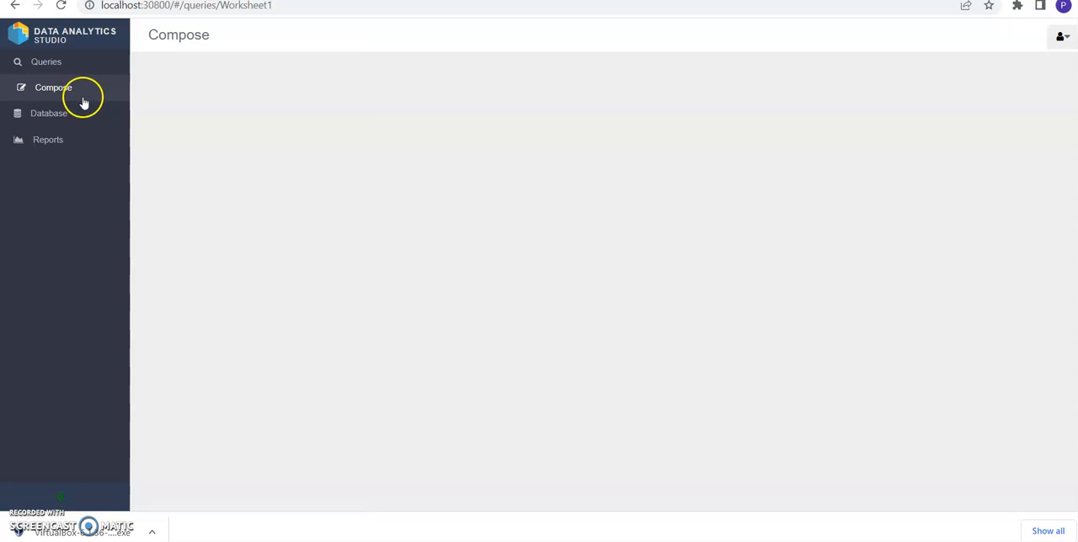
click(75, 92)
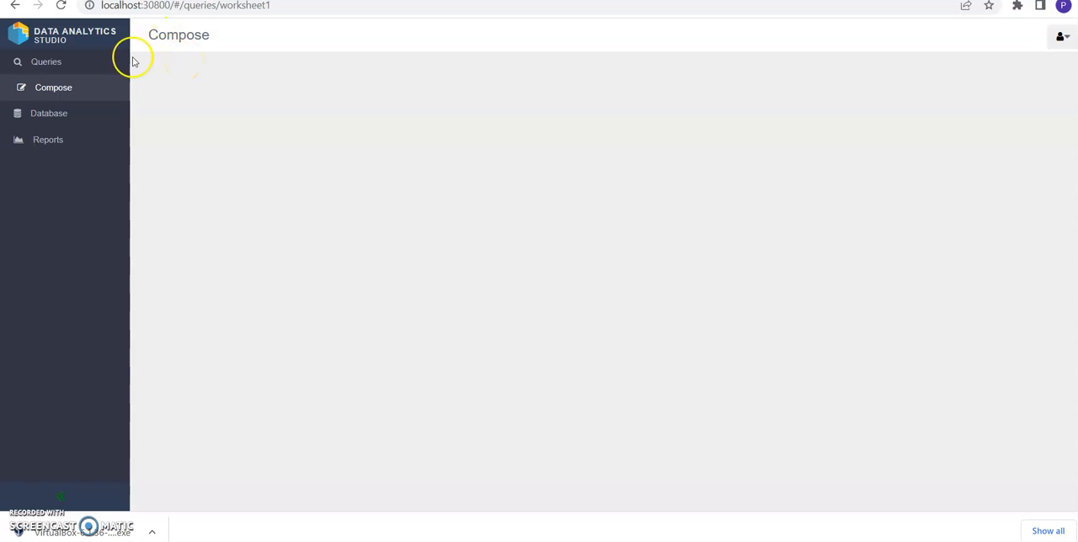
click(68, 67)
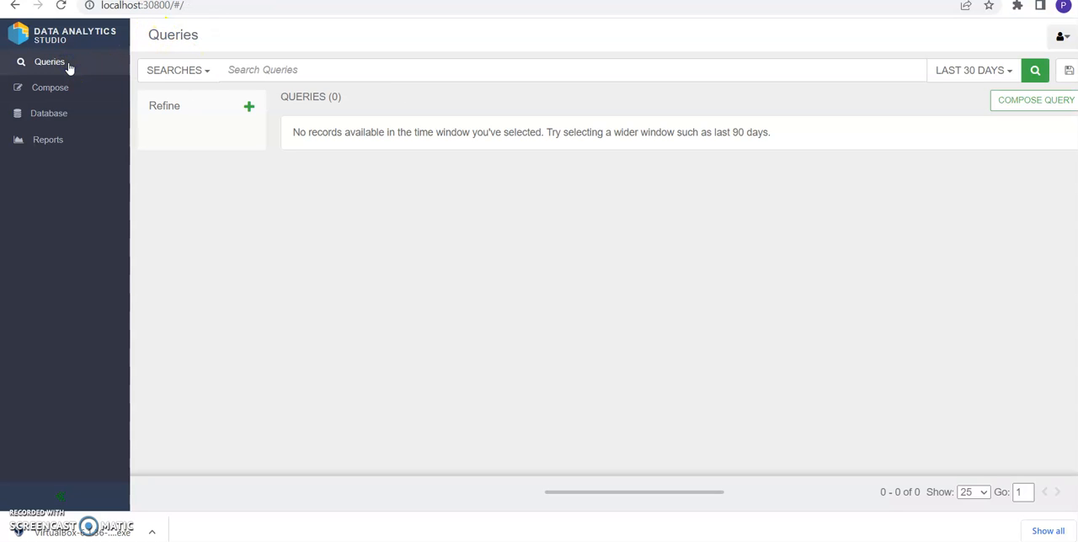